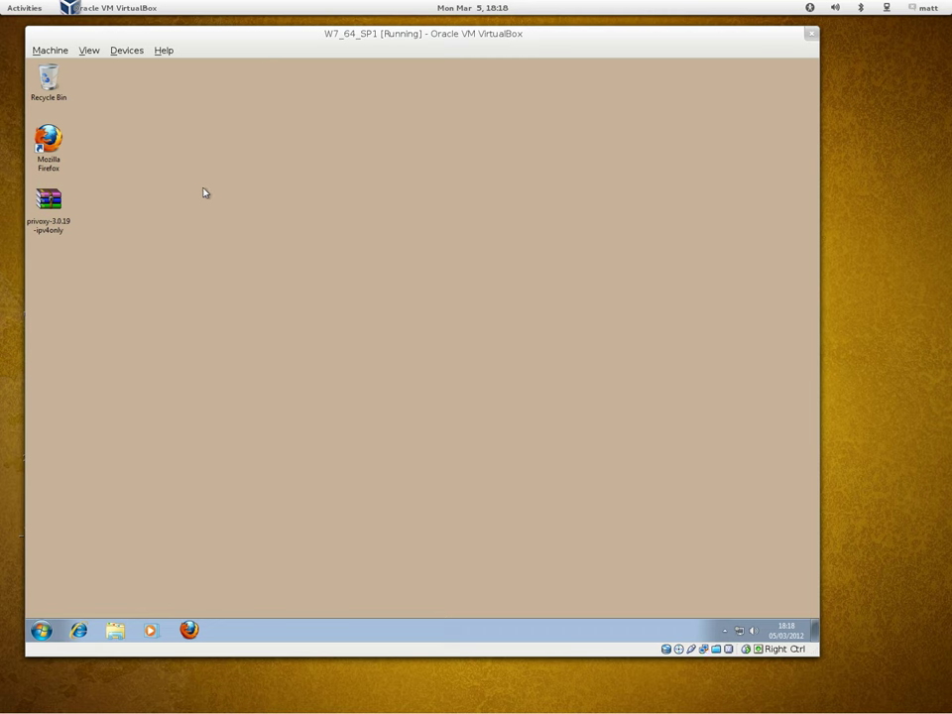
- Extract the privoxy zip to privoxy-3.0.19-ipv4only\ and delete the original archive
right_click(52, 204)
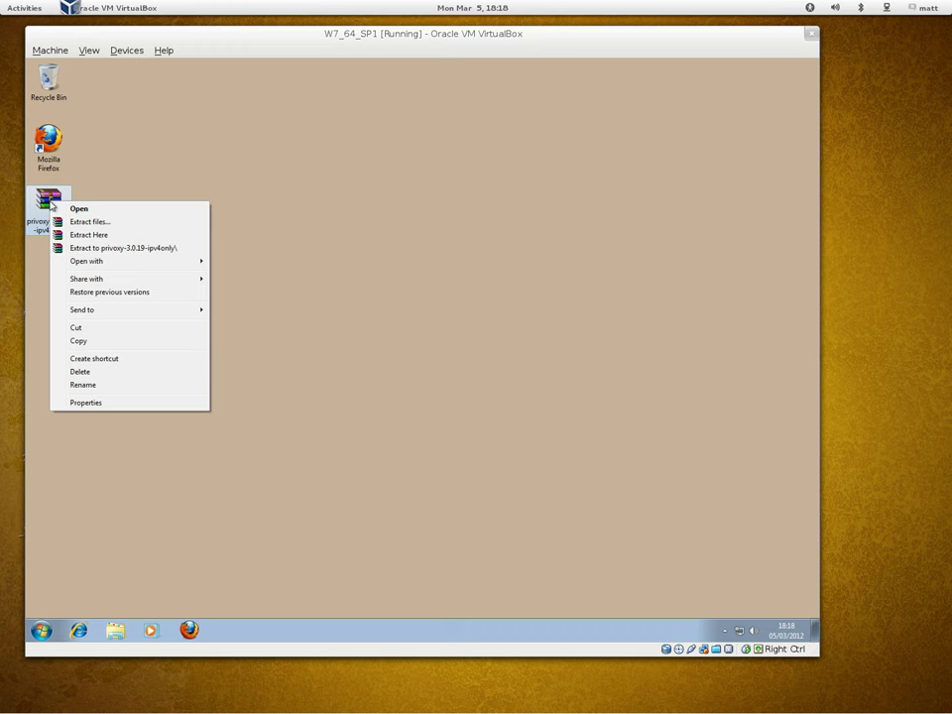
click(91, 248)
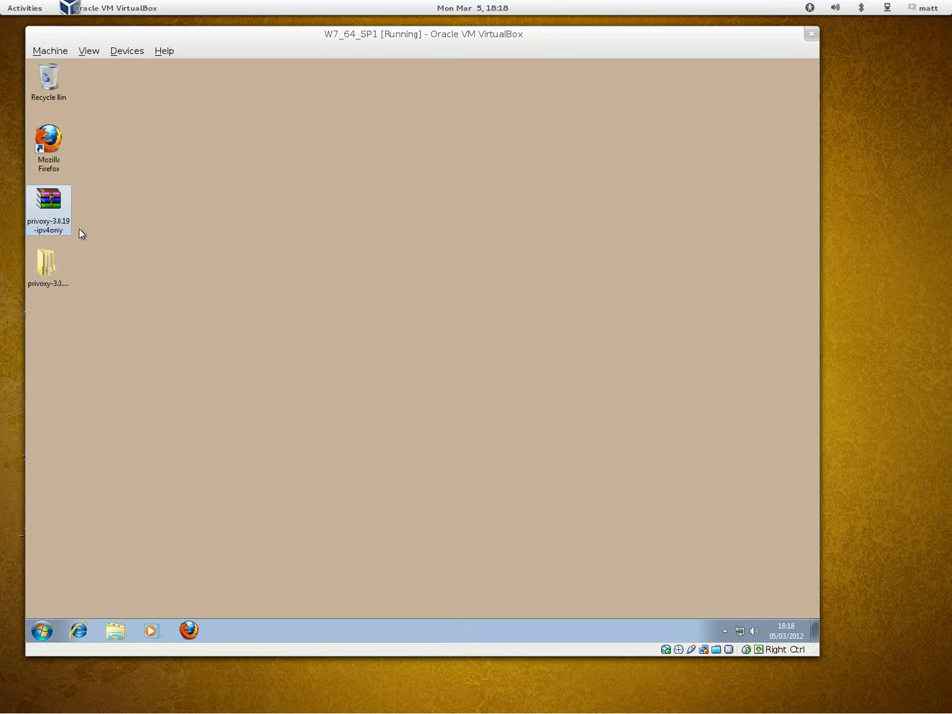
drag(49, 210, 48, 83)
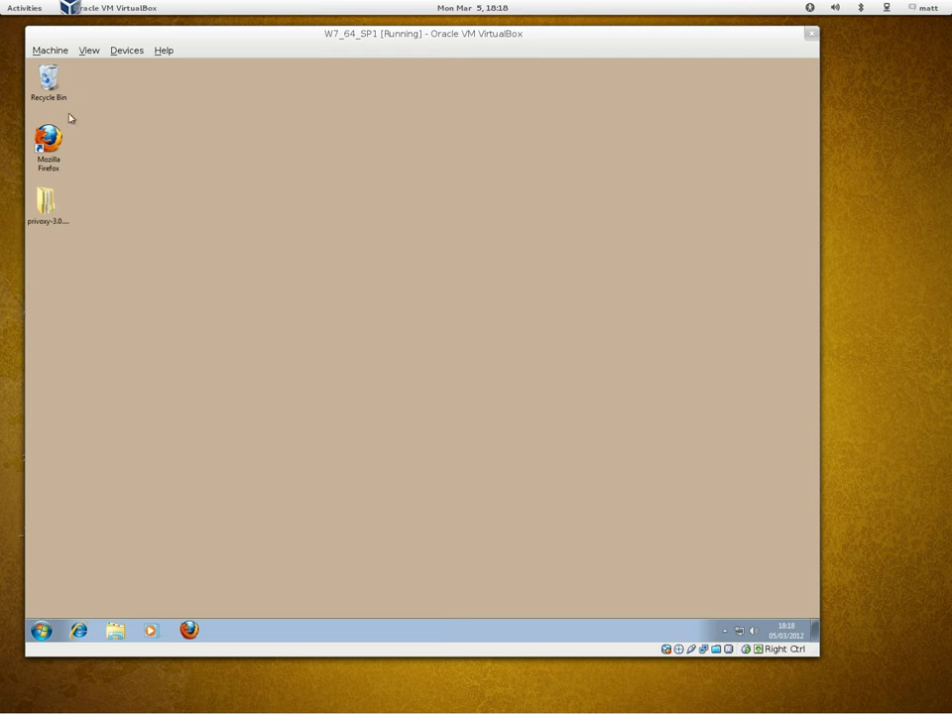
- Browse into the extracted privoxy-3.0.19-ipv4only folder to view the privoxy application
double_click(49, 206)
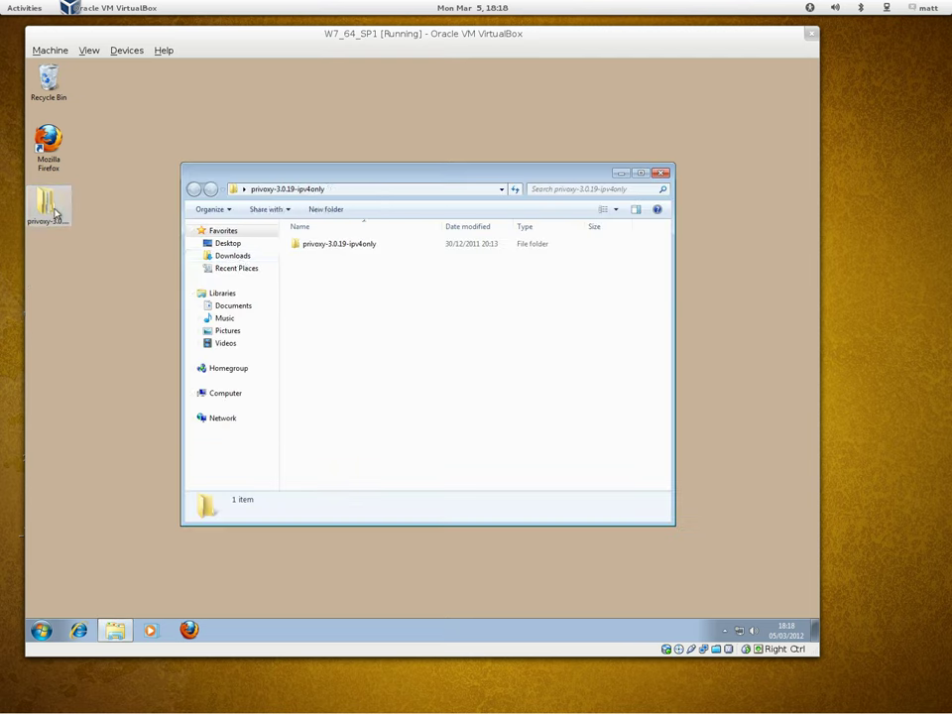
double_click(304, 248)
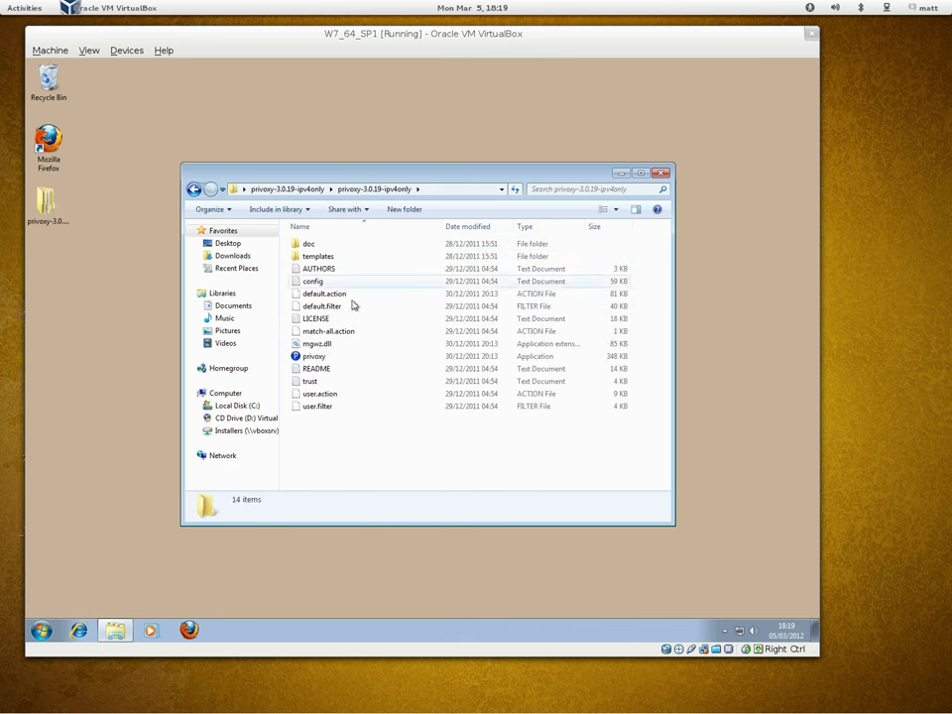
click(317, 358)
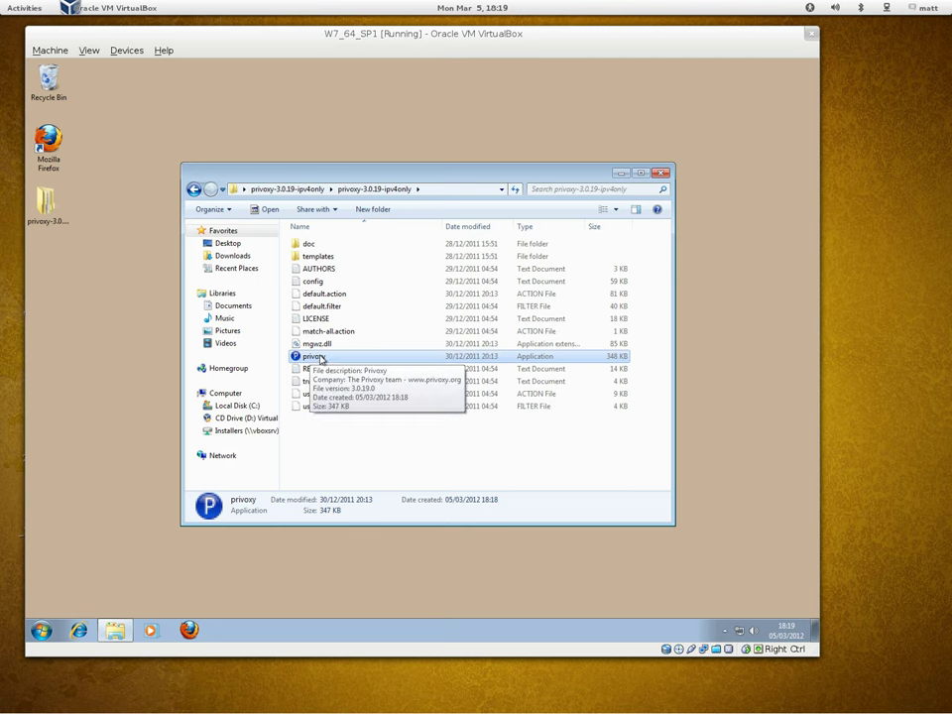
- Close the folder window and cut the privoxy-3.0.19-ipv4only folder from the desktop
click(659, 172)
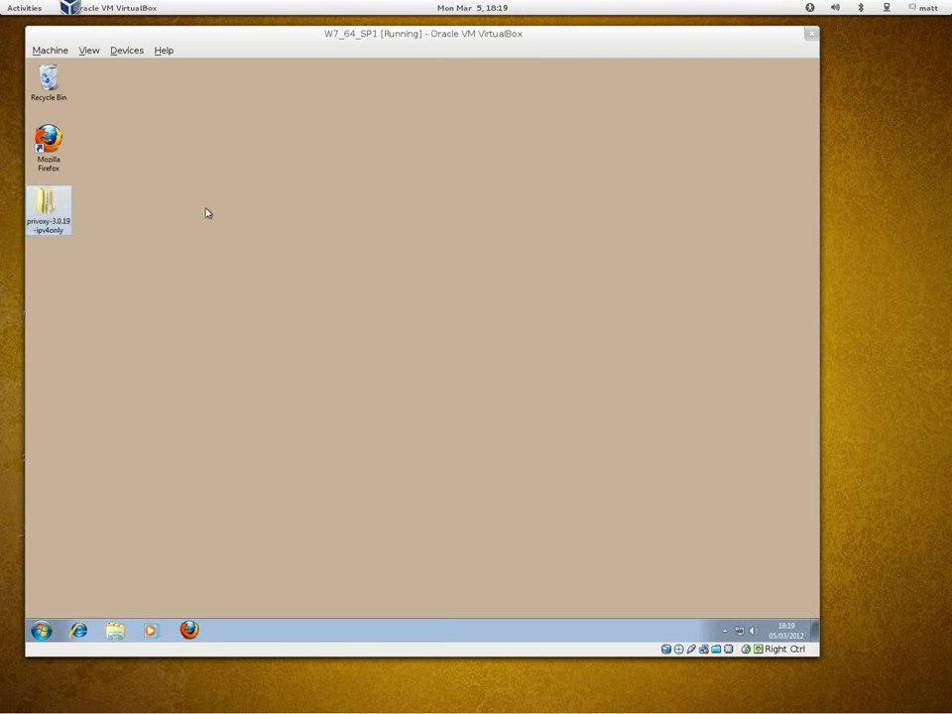
right_click(44, 206)
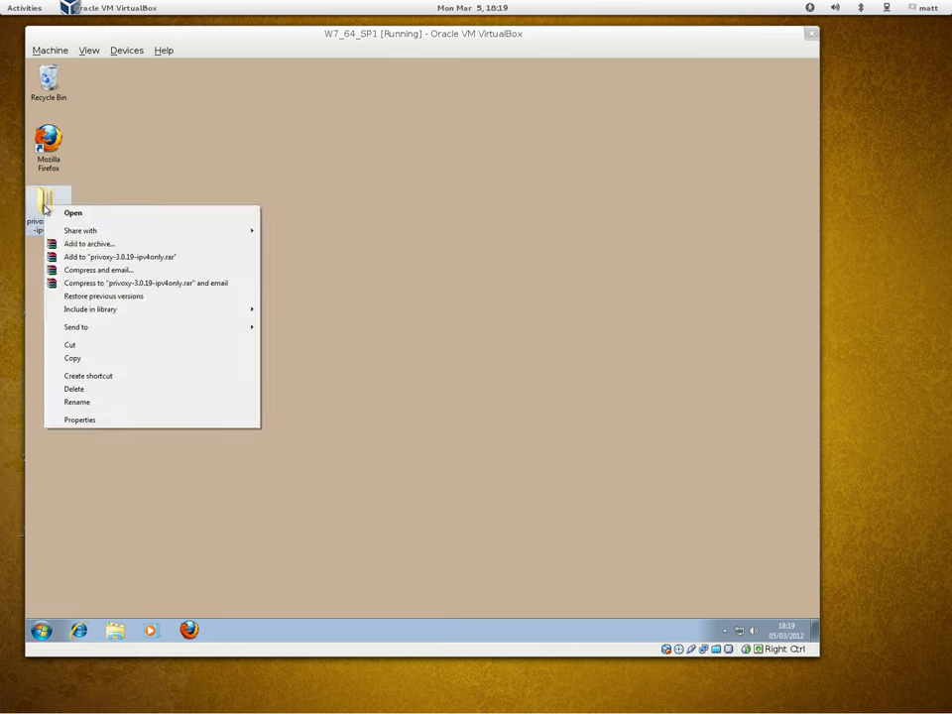
click(86, 346)
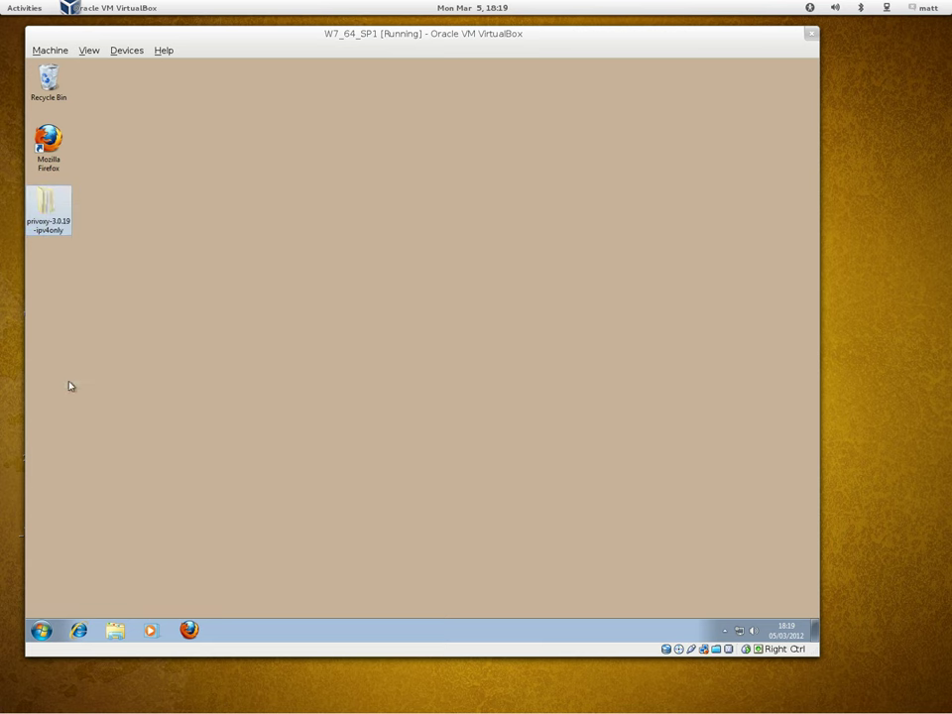
- Paste the privoxy folder into Local Disk (C:) > Program Files (x86)
click(41, 630)
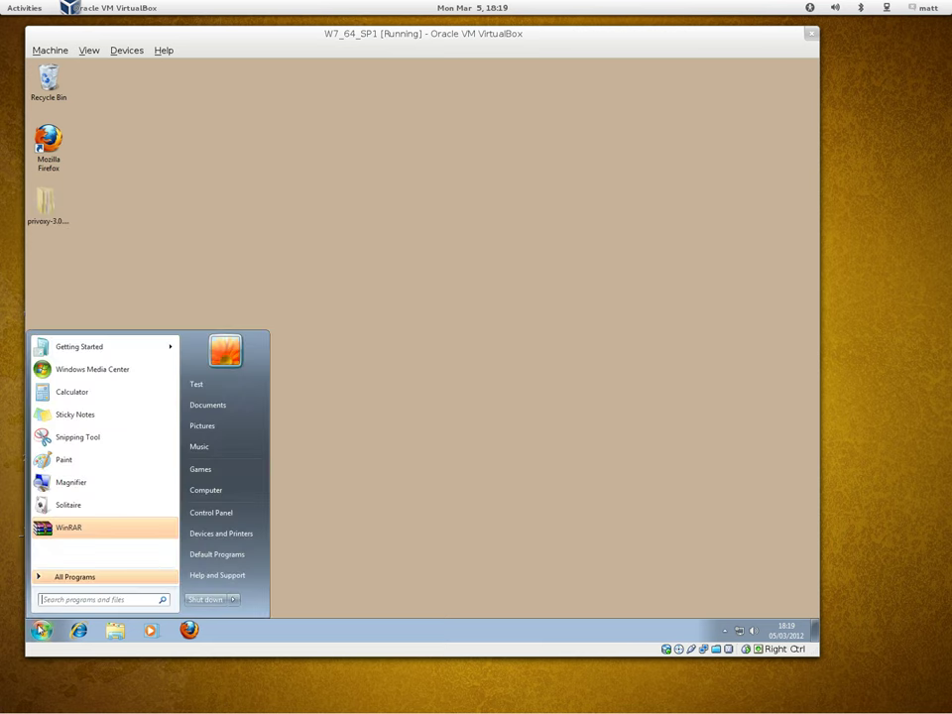
click(214, 491)
click(329, 266)
double_click(329, 265)
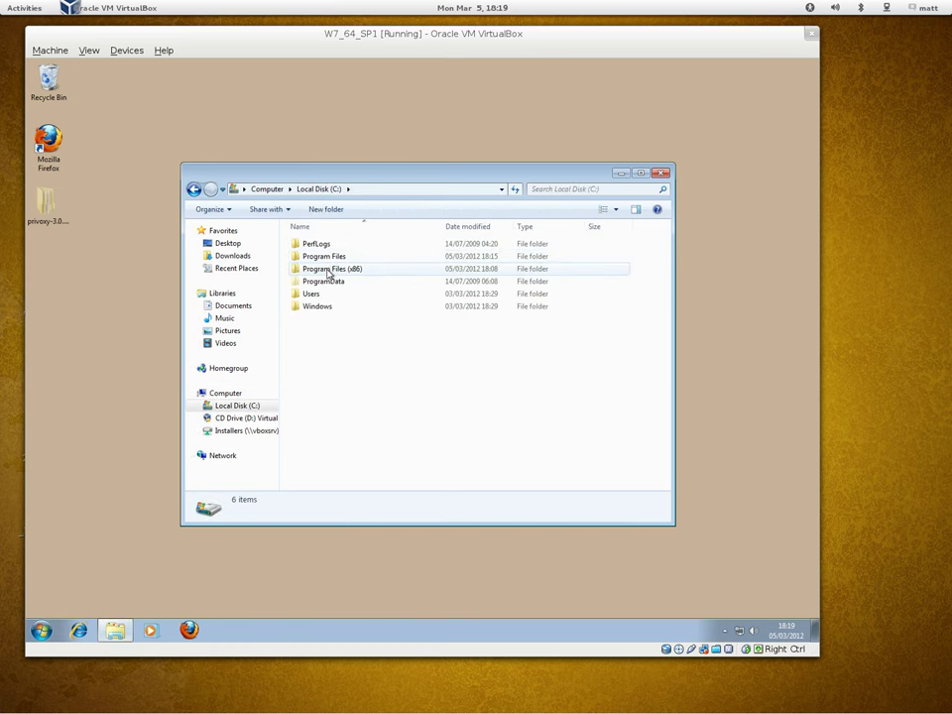
double_click(330, 271)
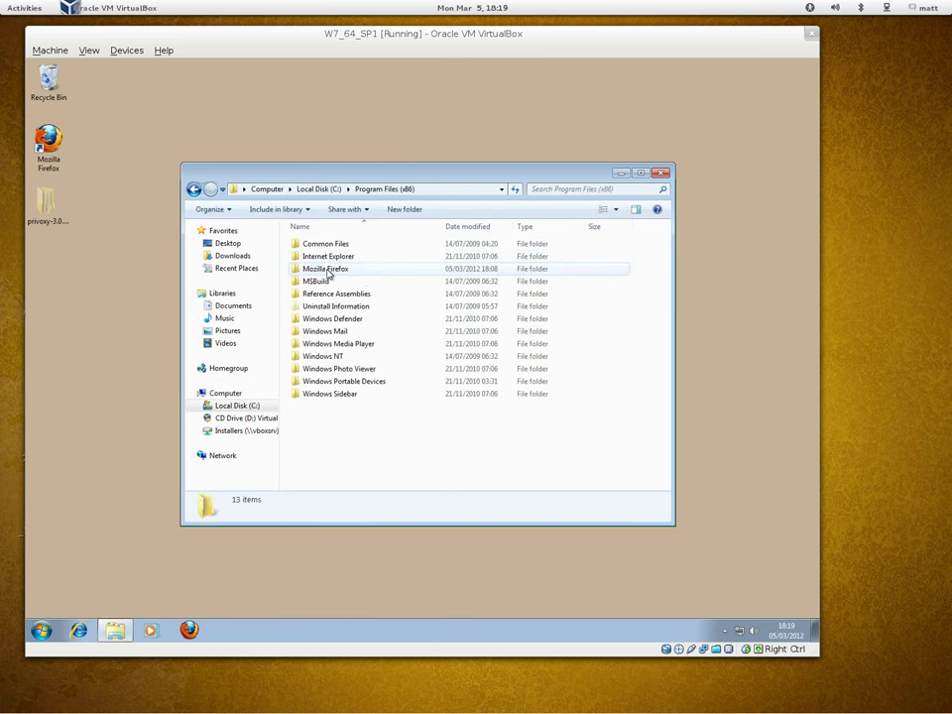
right_click(333, 453)
click(373, 511)
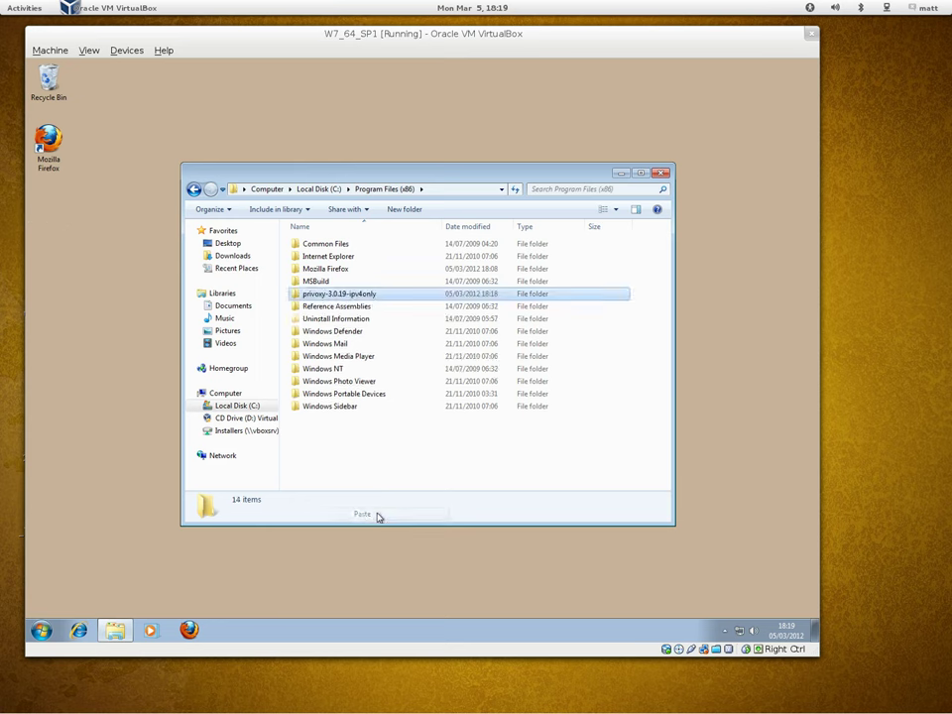
click(359, 421)
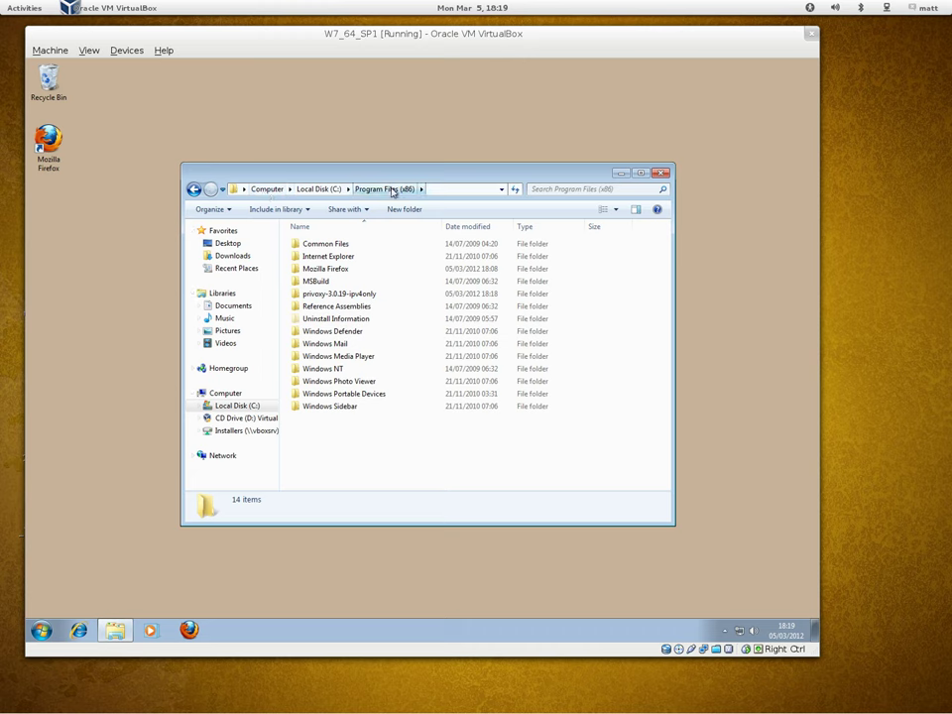
- Open the inner privoxy folder under Program Files (x86) and copy the privoxy application
double_click(320, 295)
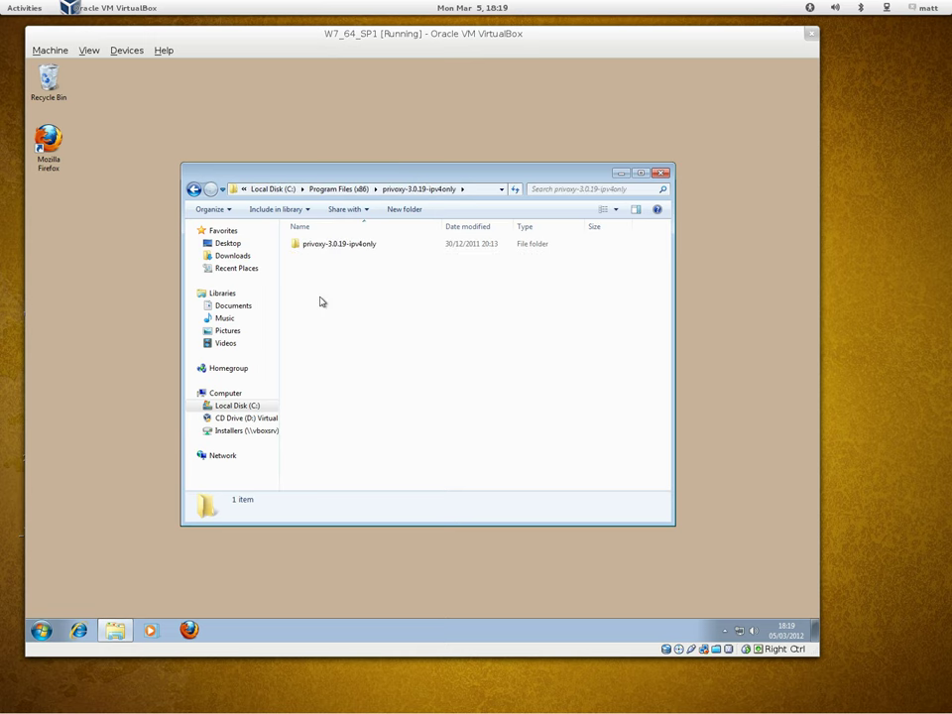
double_click(322, 245)
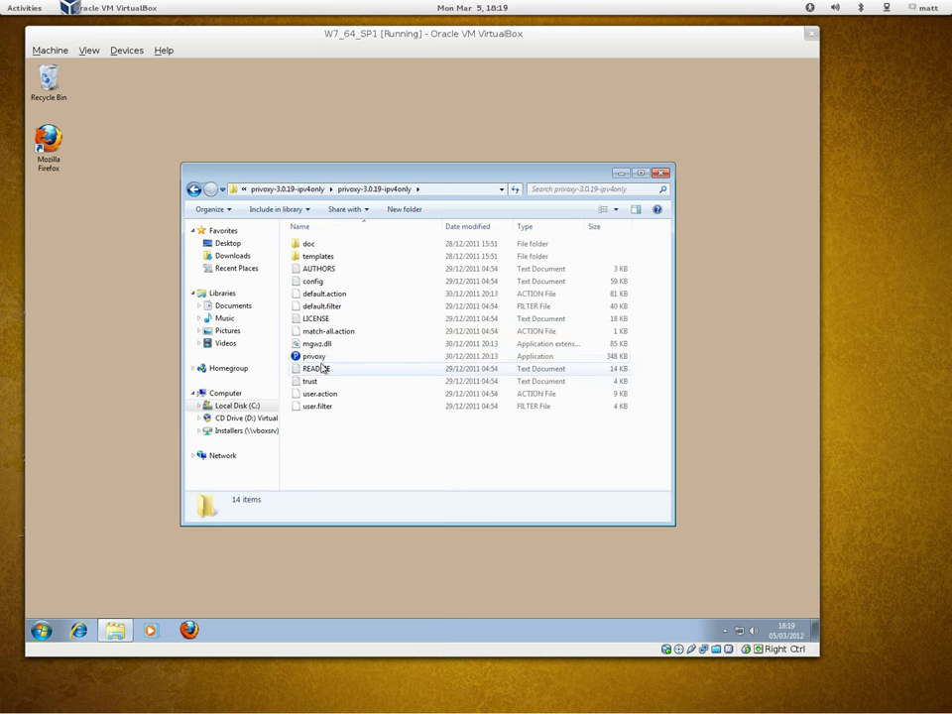
click(314, 357)
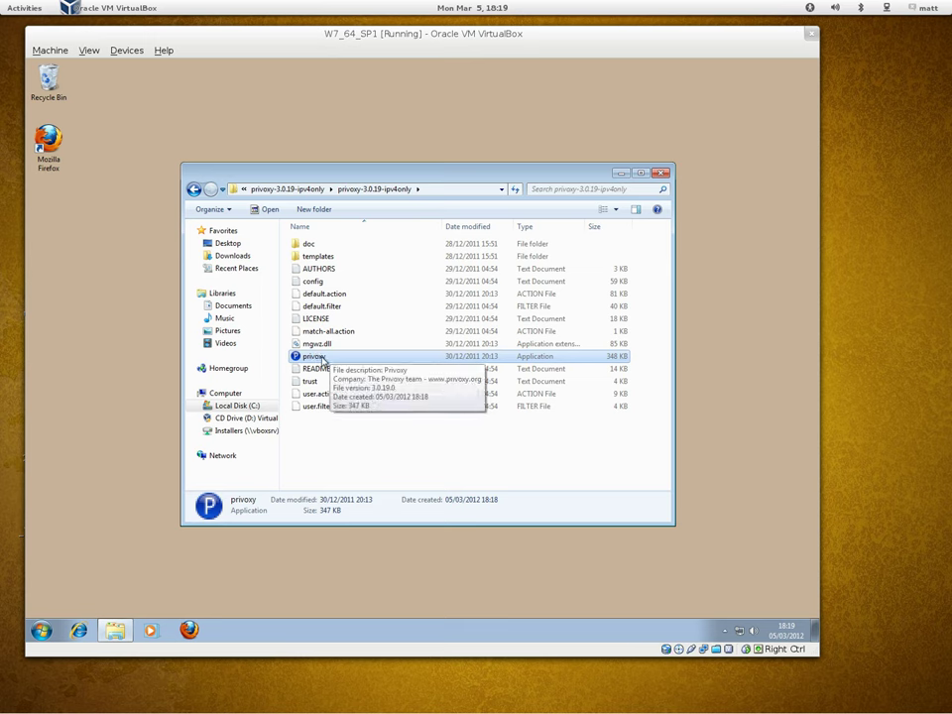
right_click(322, 360)
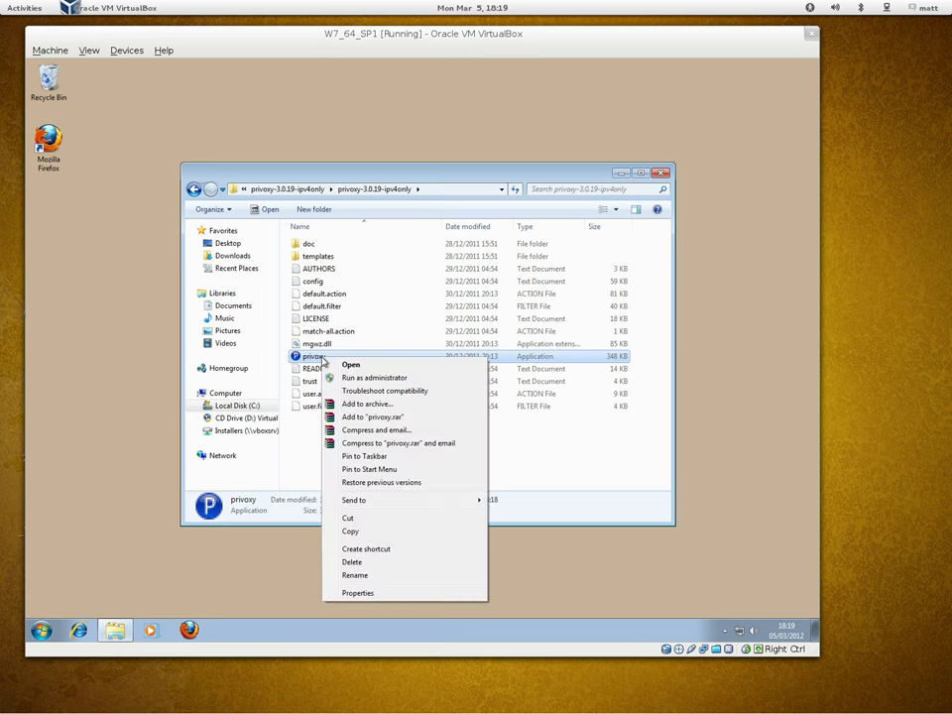
click(349, 531)
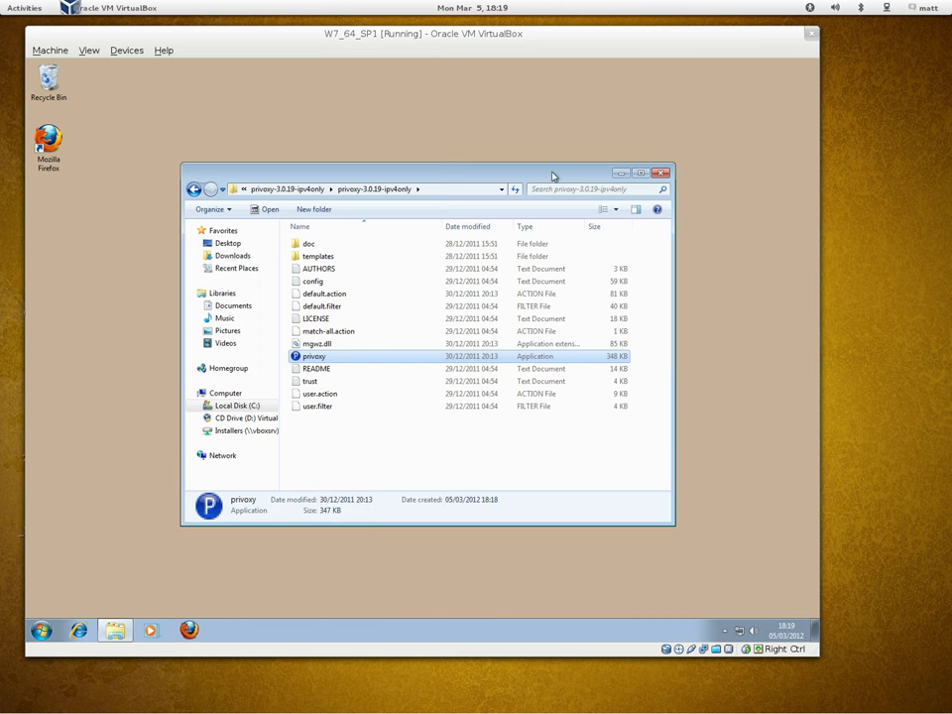
drag(552, 175, 652, 126)
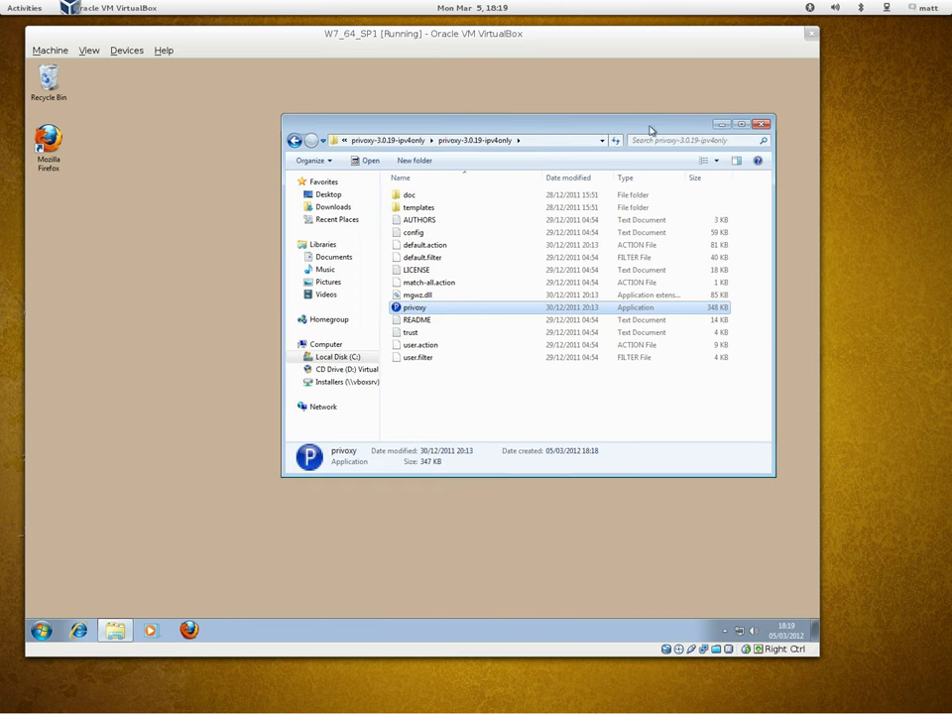
- Open the empty Startup folder from Start > All Programs in its own window
click(42, 629)
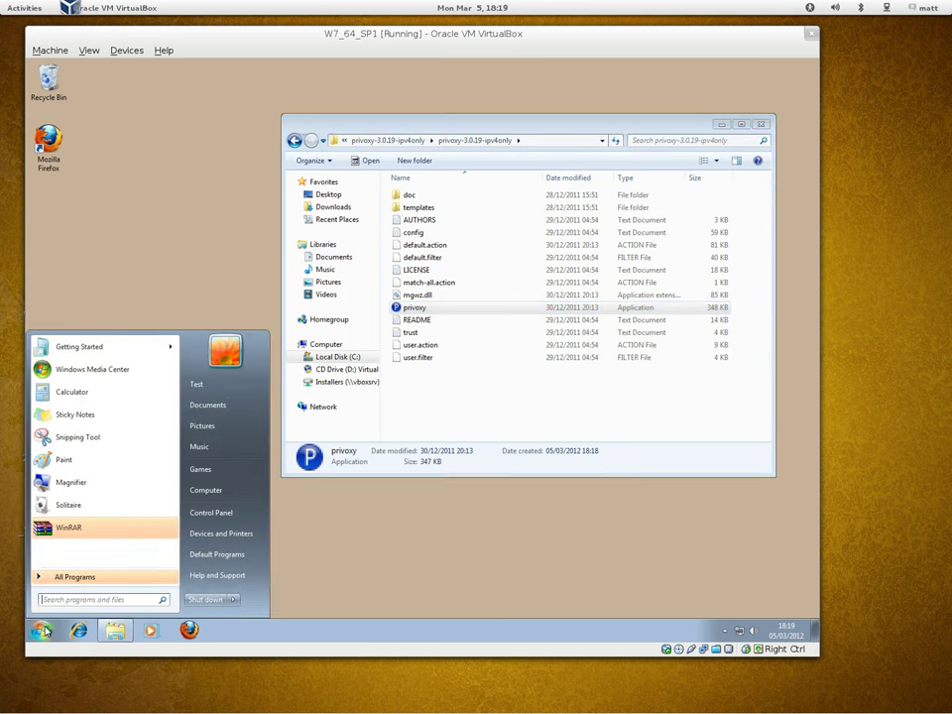
click(61, 576)
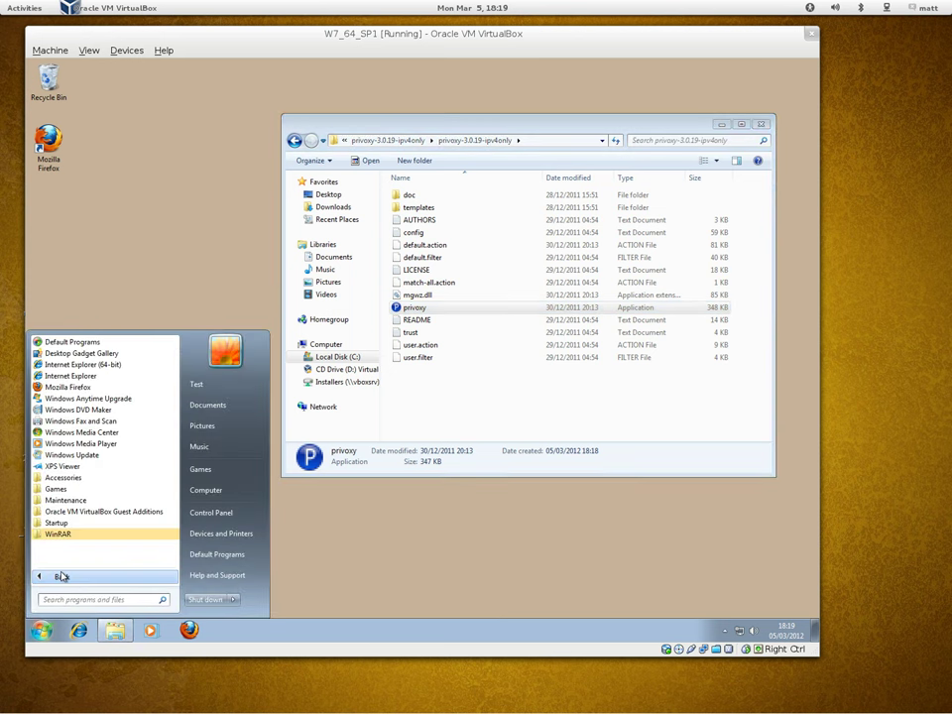
click(57, 522)
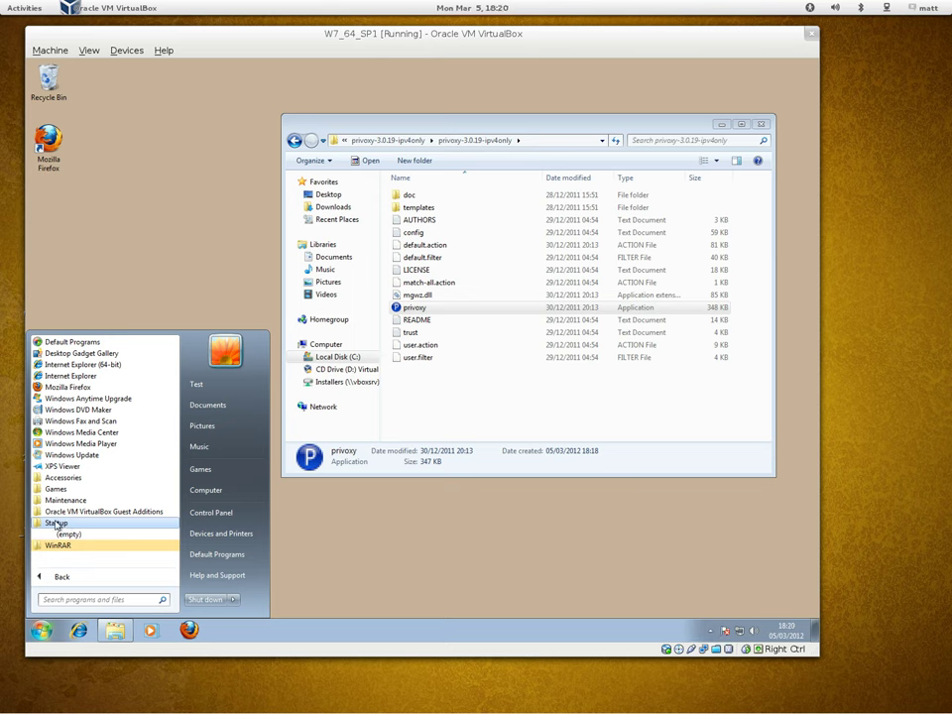
click(58, 524)
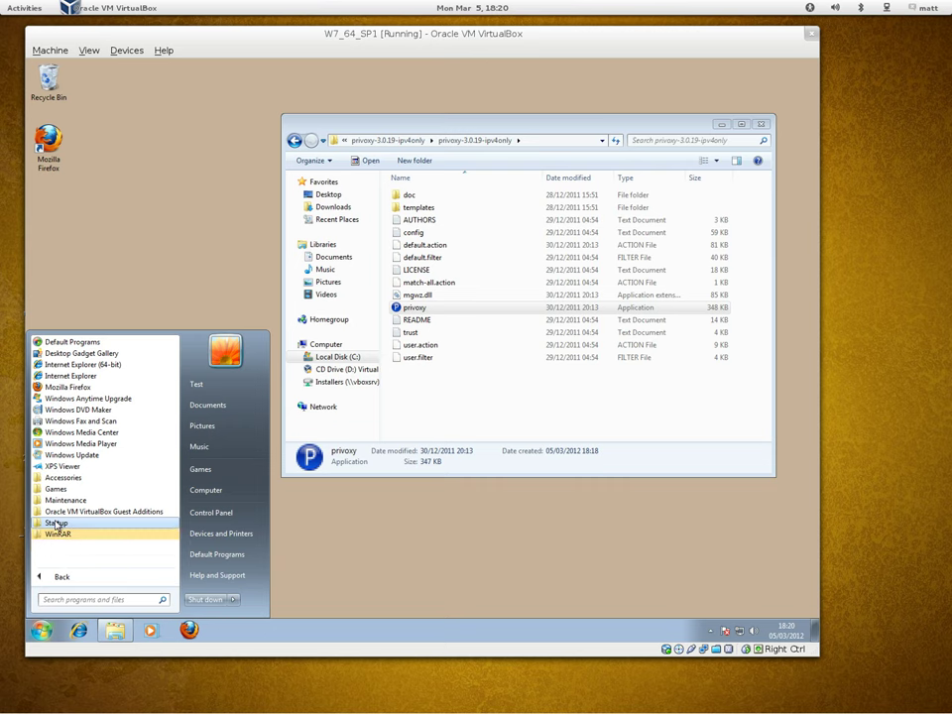
right_click(57, 525)
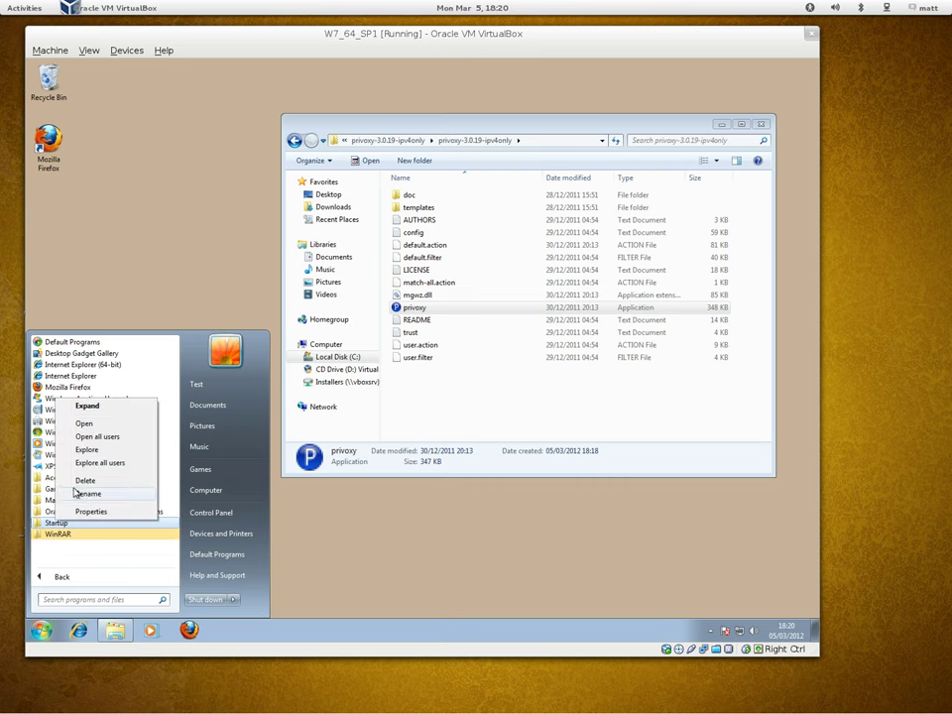
click(89, 450)
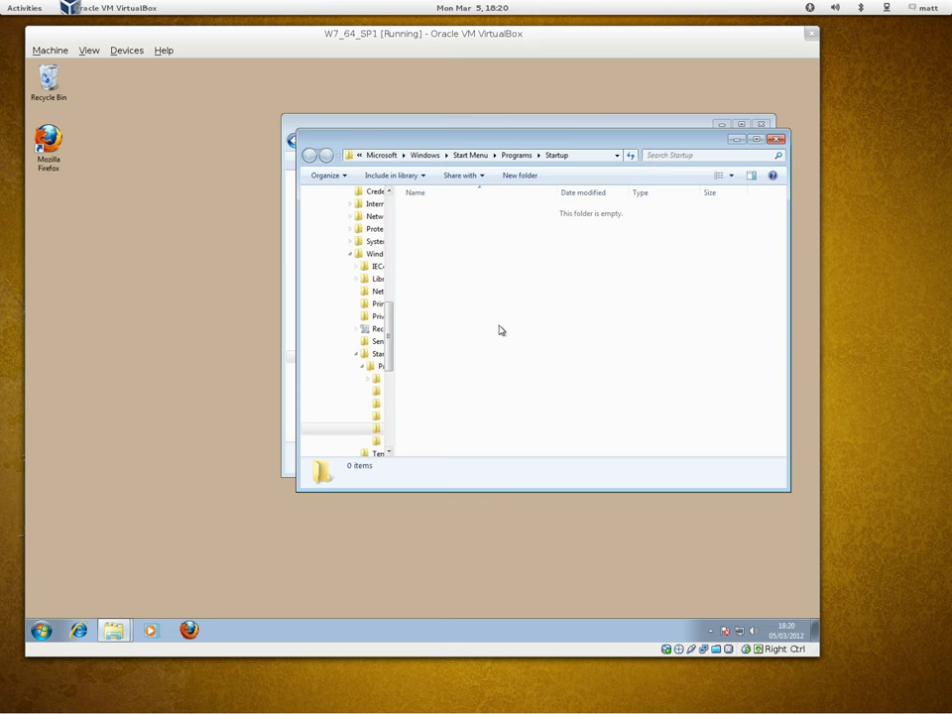
- Paste a privoxy shortcut into the Startup folder and close the window
mouse_move(347, 317)
right_click(489, 298)
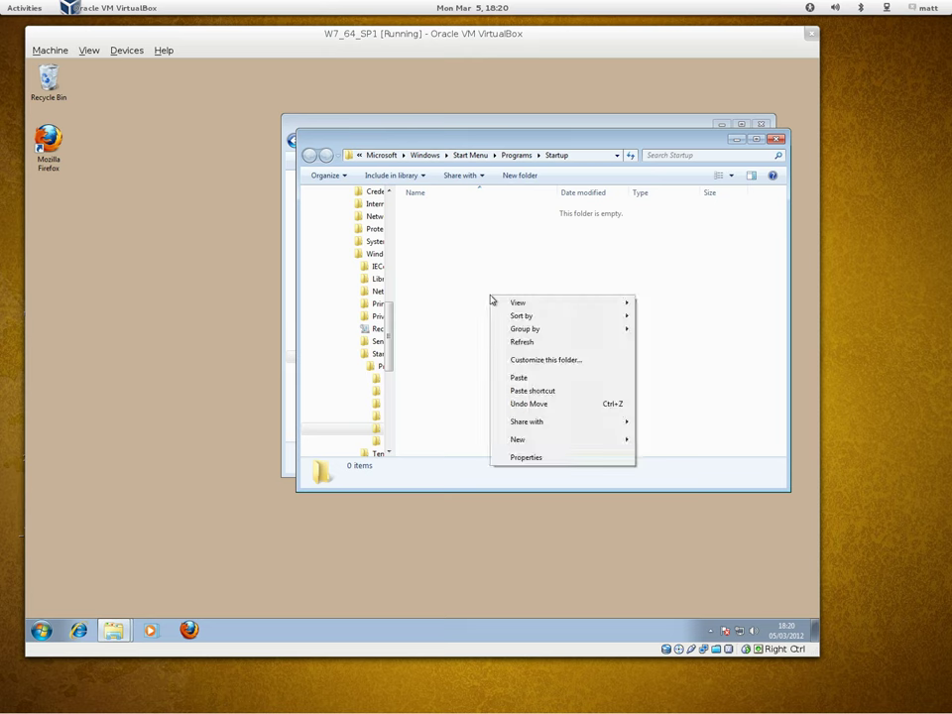
click(520, 392)
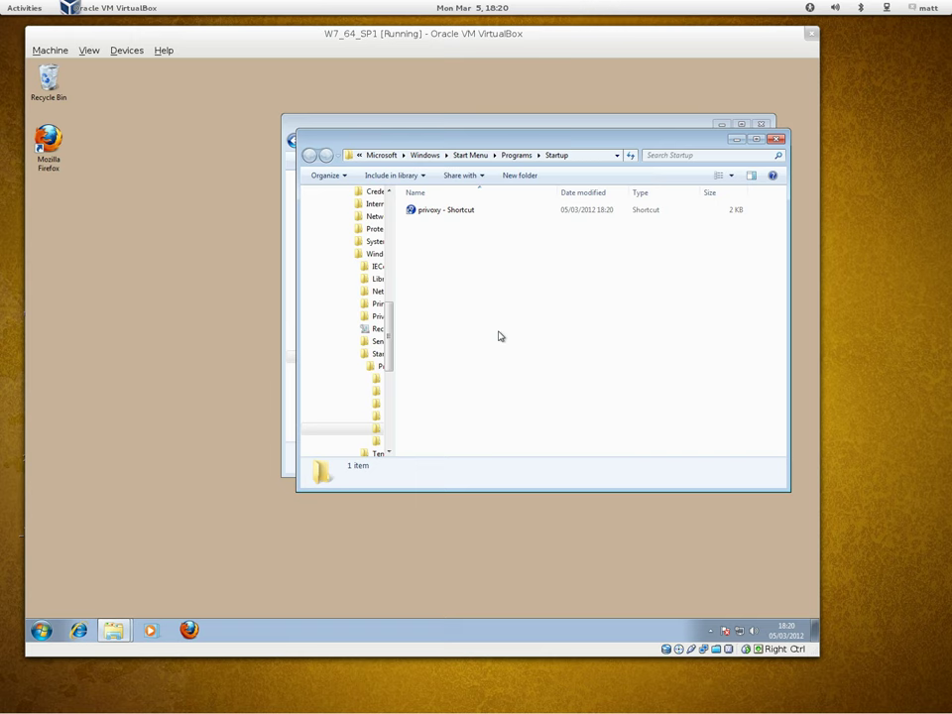
click(775, 139)
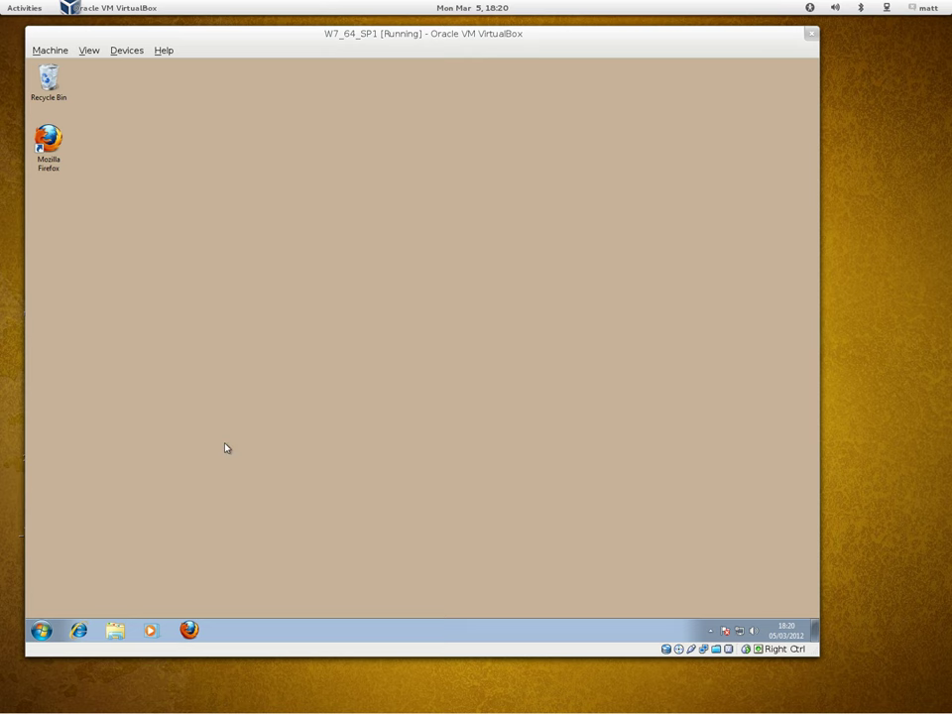
- Restart the Windows 7 virtual machine from the Start menu's Shut down options
click(40, 632)
mouse_move(233, 600)
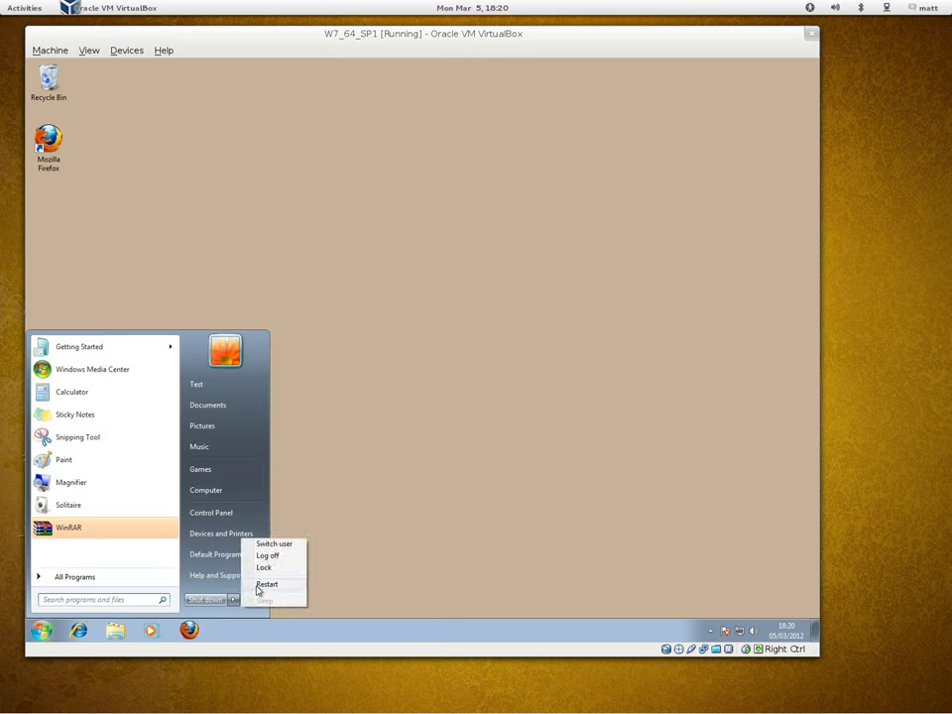
click(260, 585)
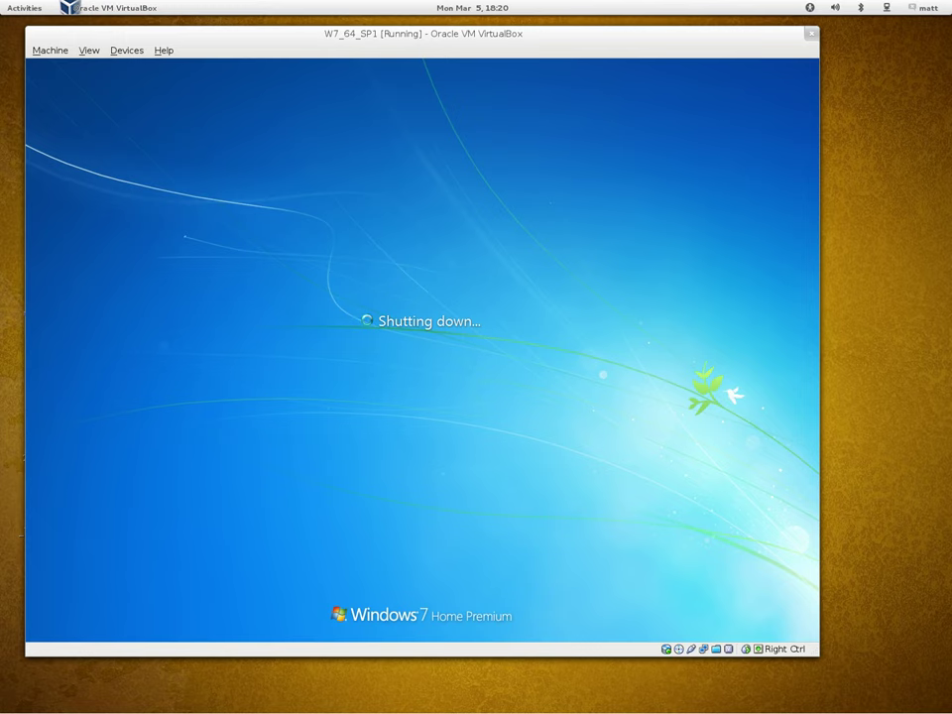
- Cancel the VirtualBox fullscreen prompt so the VM stays windowed during reboot
key(Control_R+f)
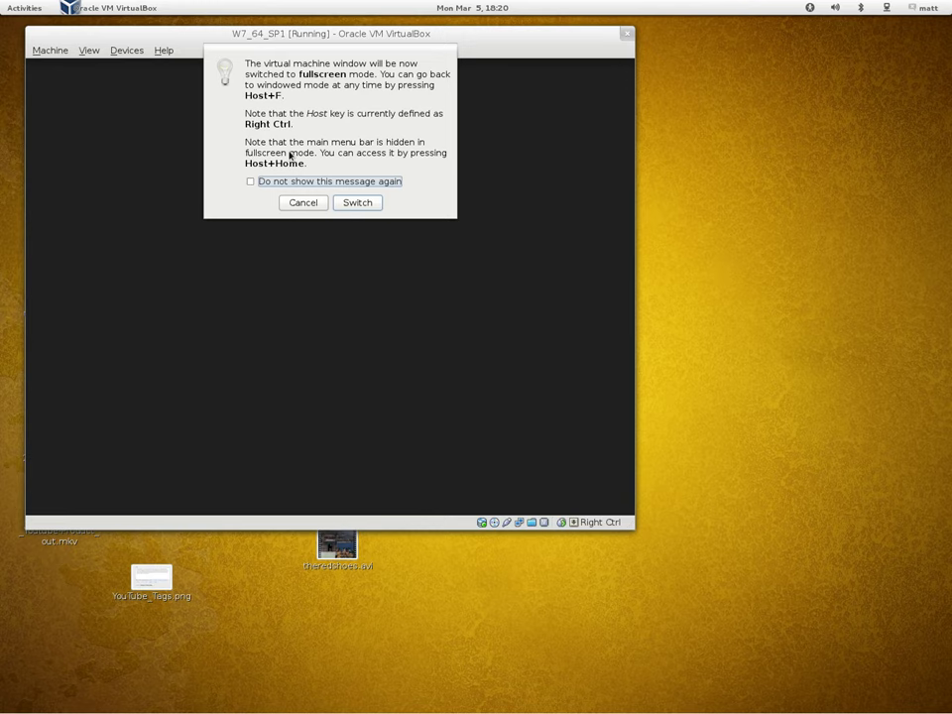
click(303, 202)
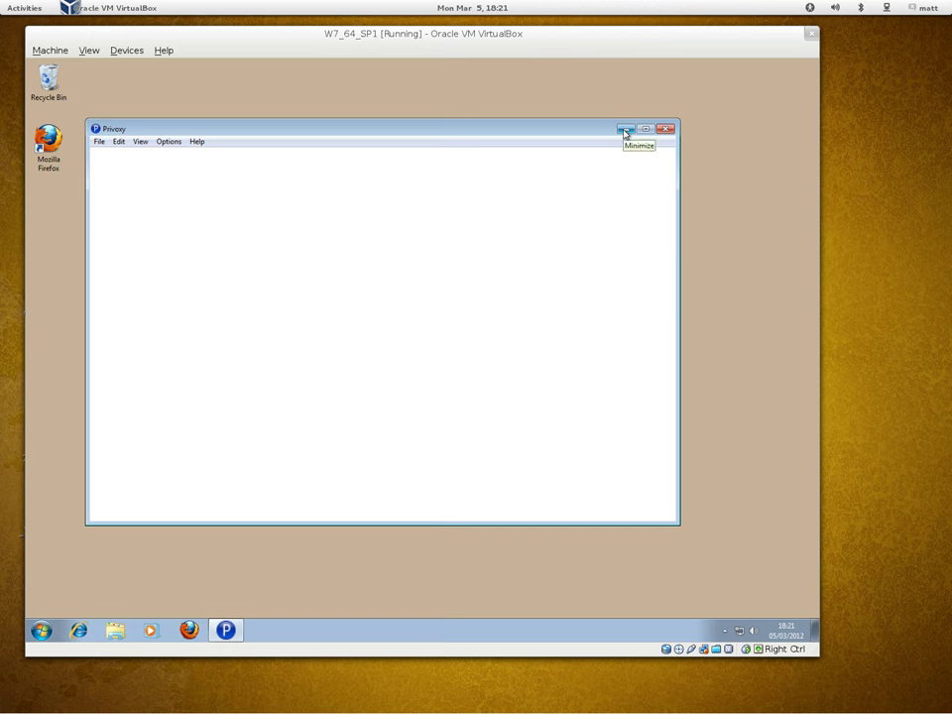
- Minimize Privoxy and confirm privoxy.exe is running in Task Manager via Ctrl-Alt-Del
click(625, 132)
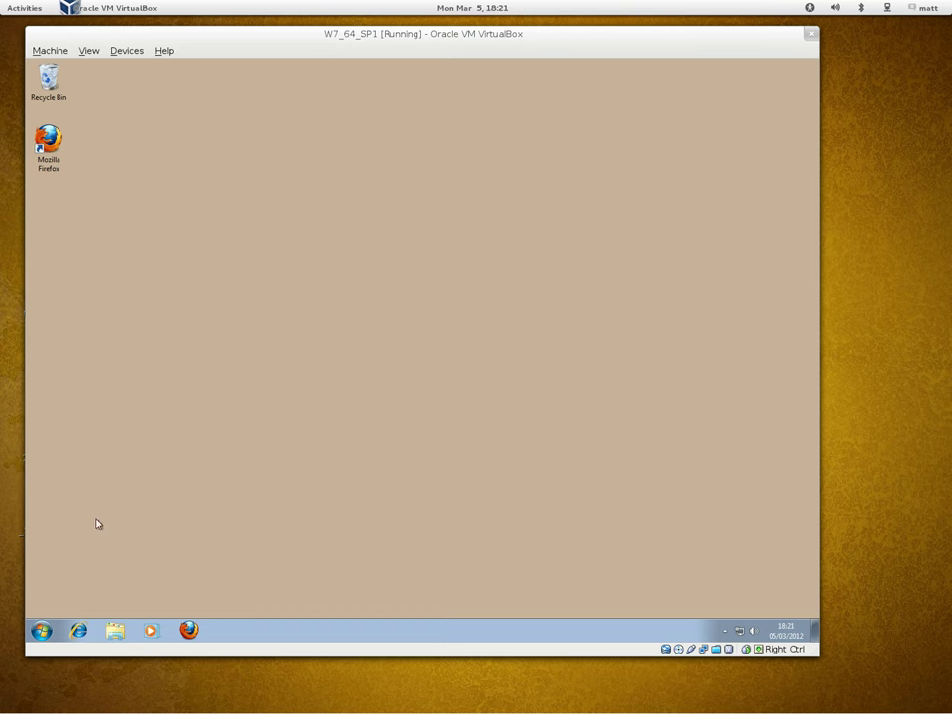
click(51, 50)
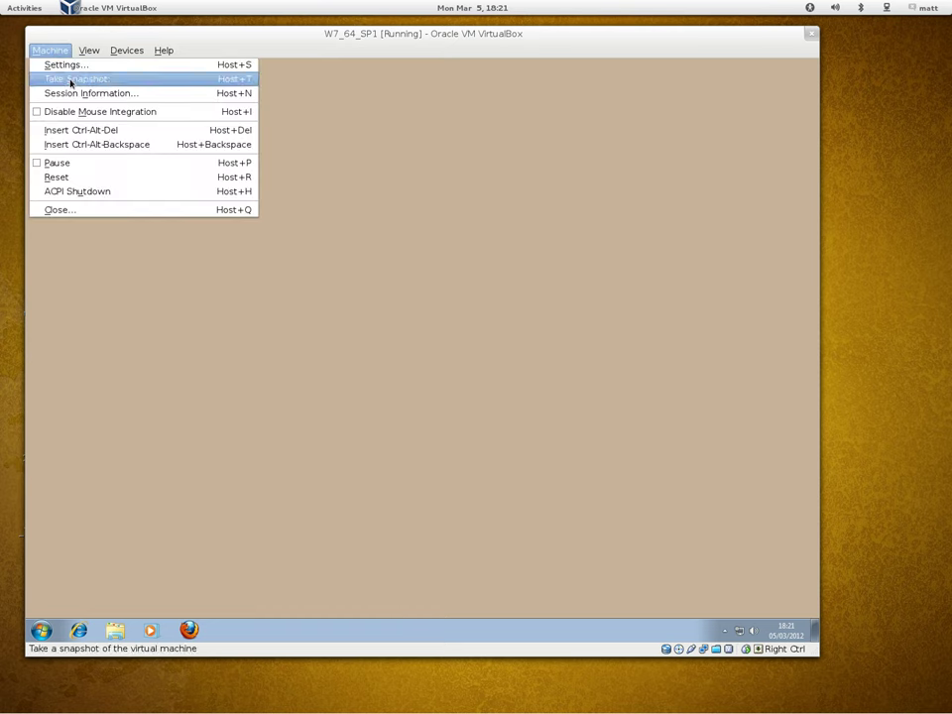
click(79, 130)
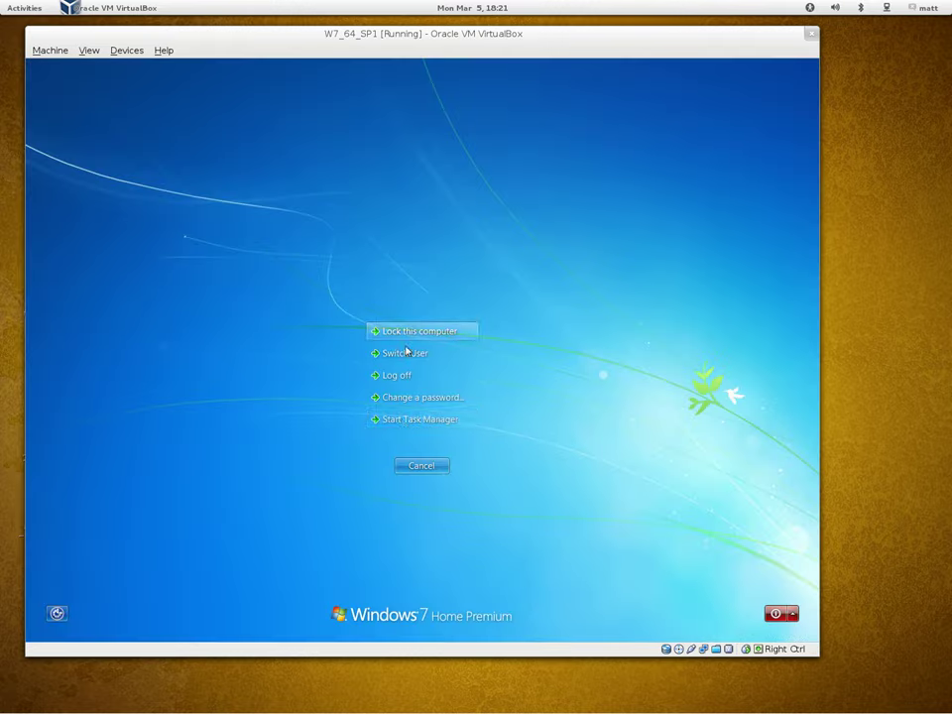
click(406, 419)
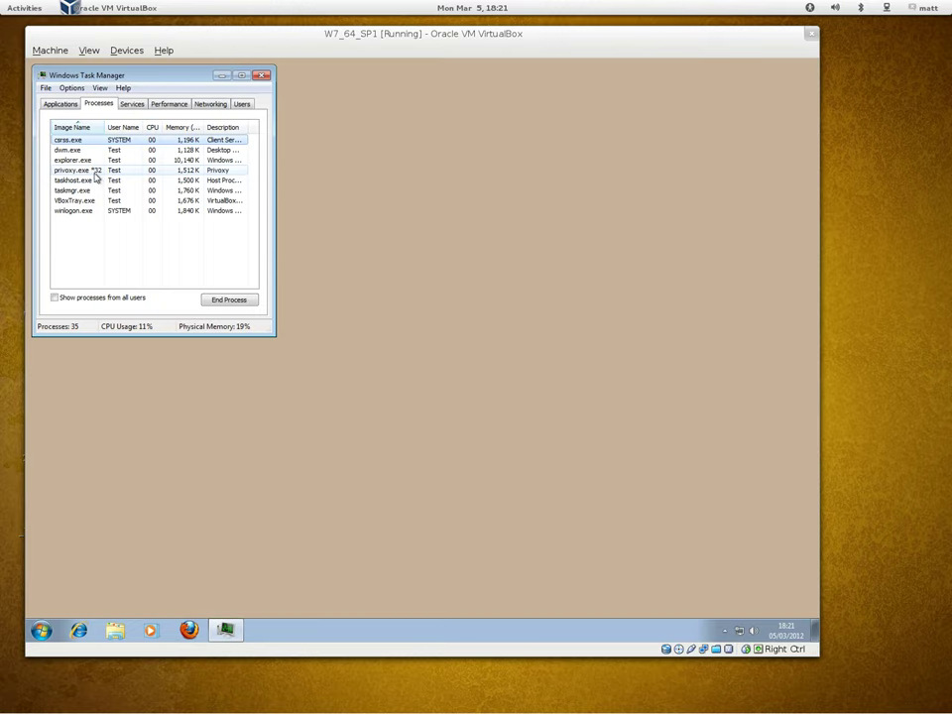
click(262, 76)
click(42, 630)
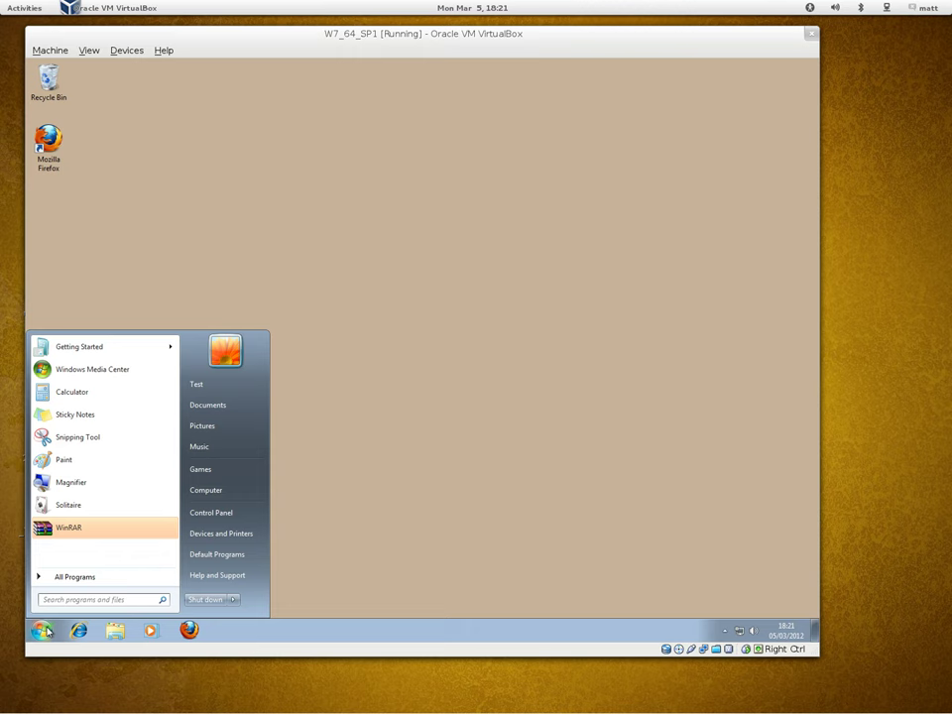
- Launch Firefox and open the Options > Advanced > Network connection settings
click(190, 630)
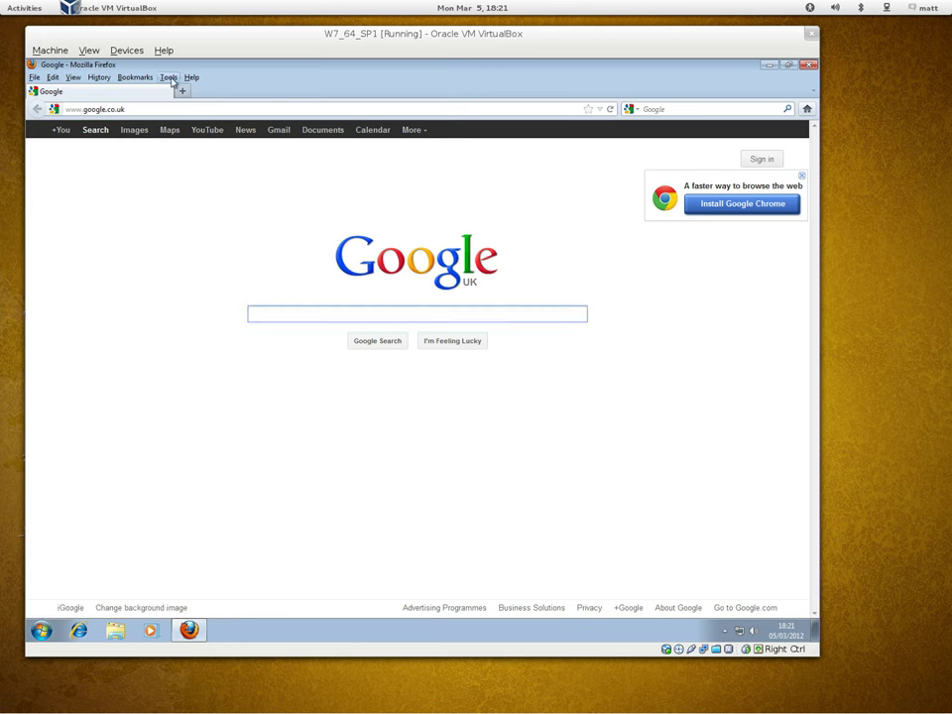
click(168, 77)
click(195, 194)
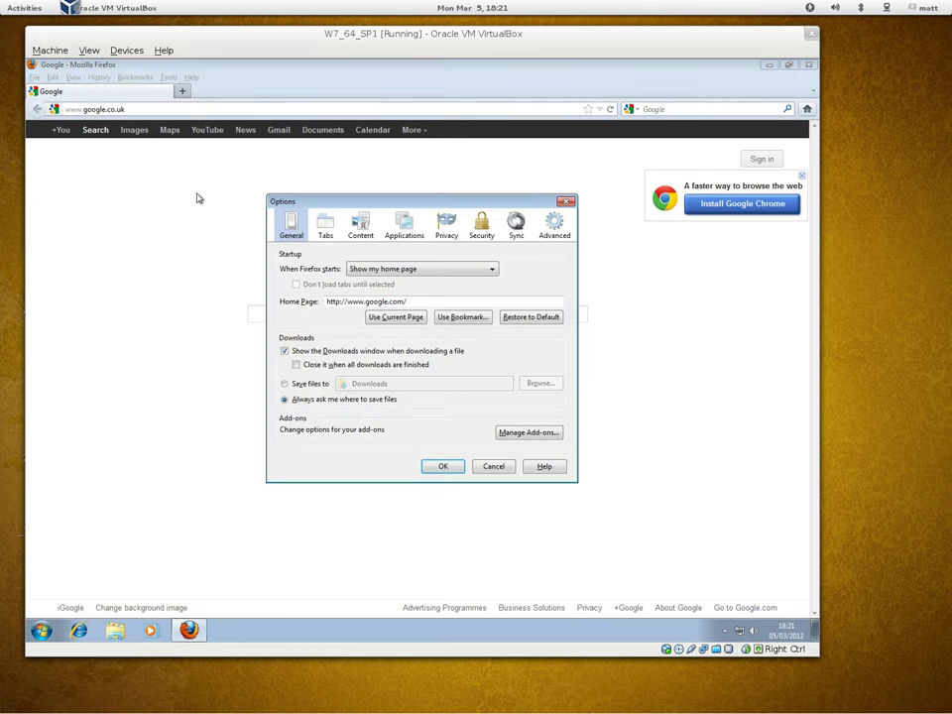
click(552, 224)
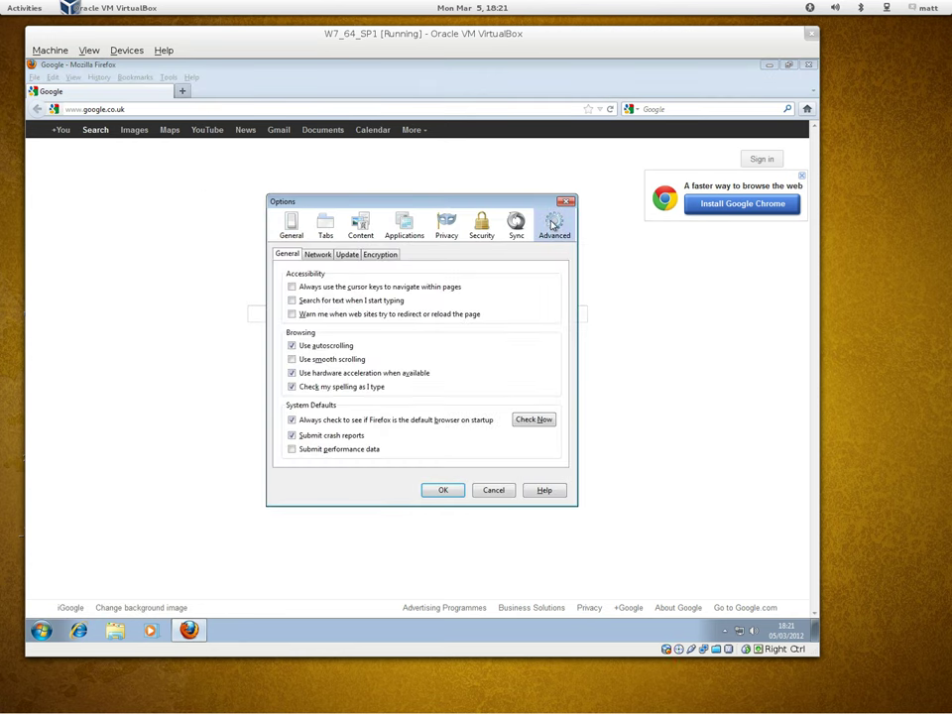
click(319, 254)
click(521, 288)
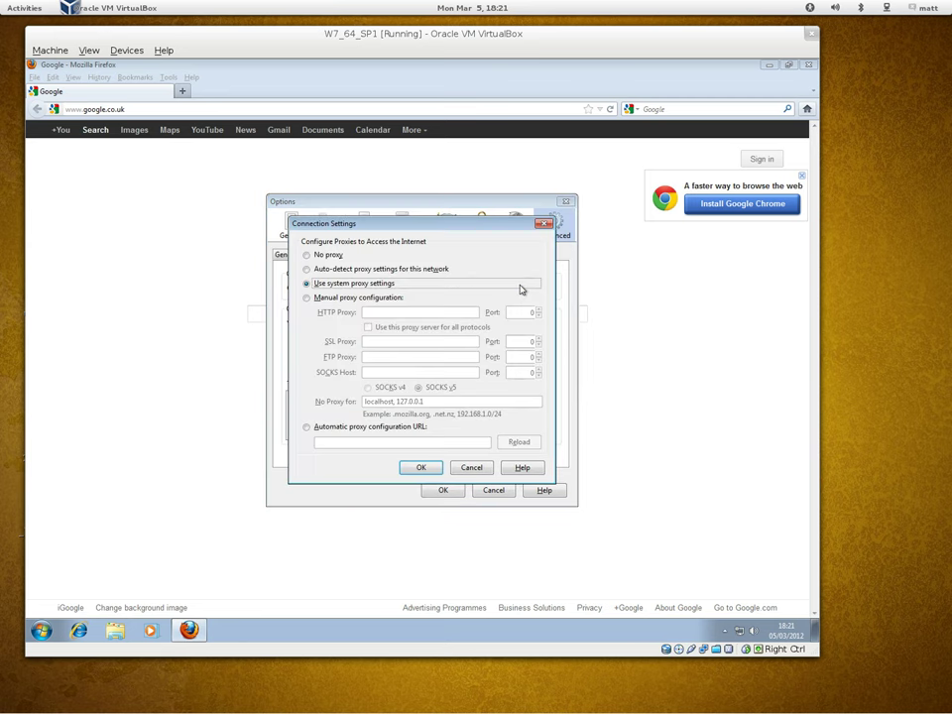
- Set a manual proxy of localhost port 8118 for all protocols and confirm
click(308, 297)
text(localhost)
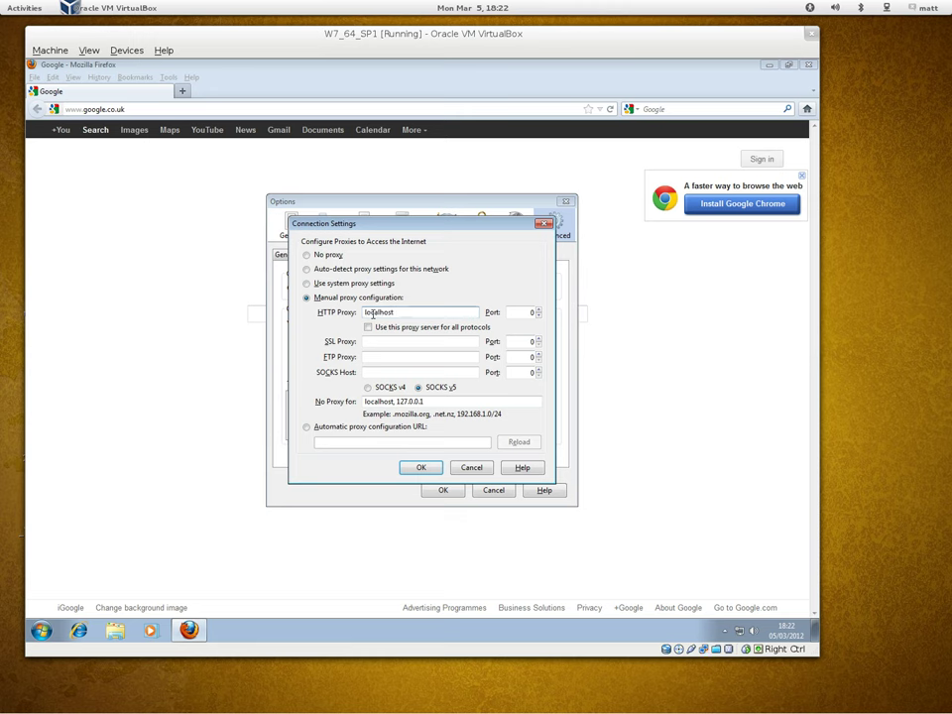
double_click(529, 312)
text(8118)
click(367, 328)
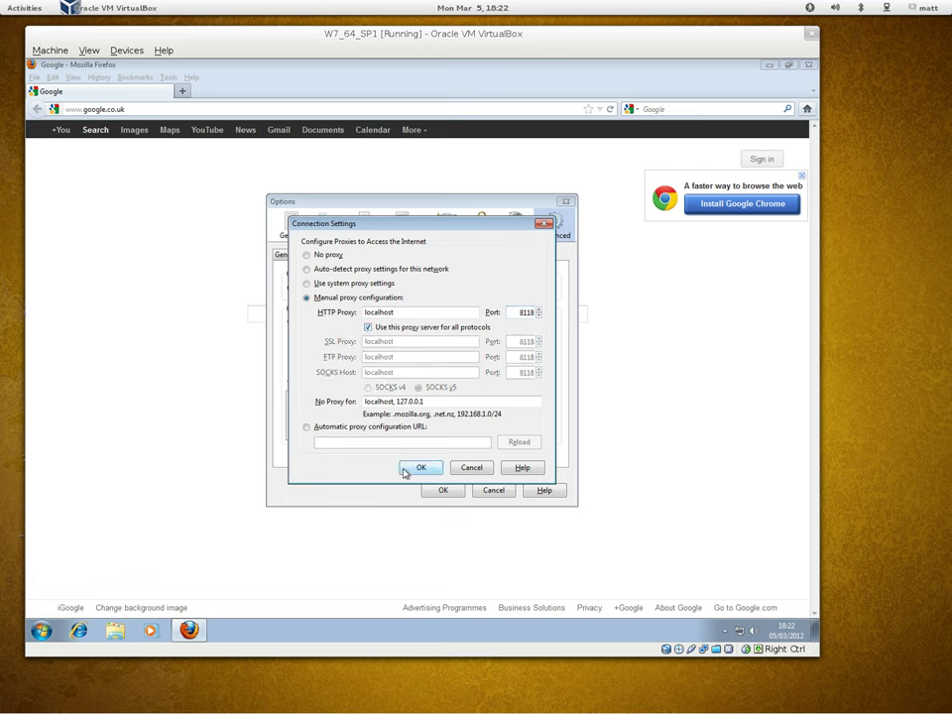
click(408, 470)
click(442, 490)
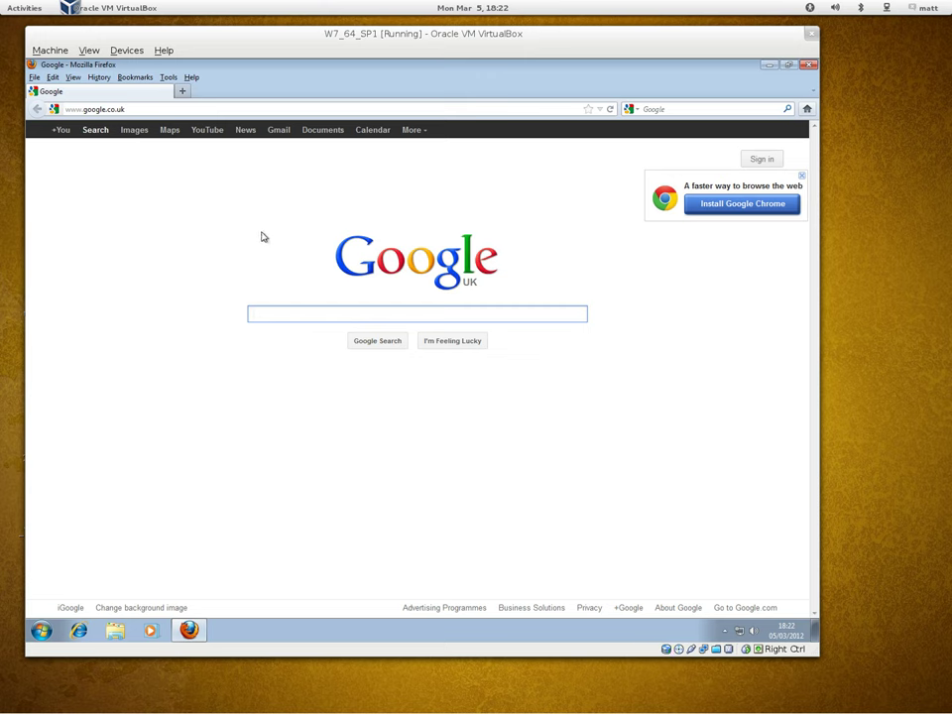
- Search Google for '4od' and open the Channel 4 - 4oD result
click(163, 109)
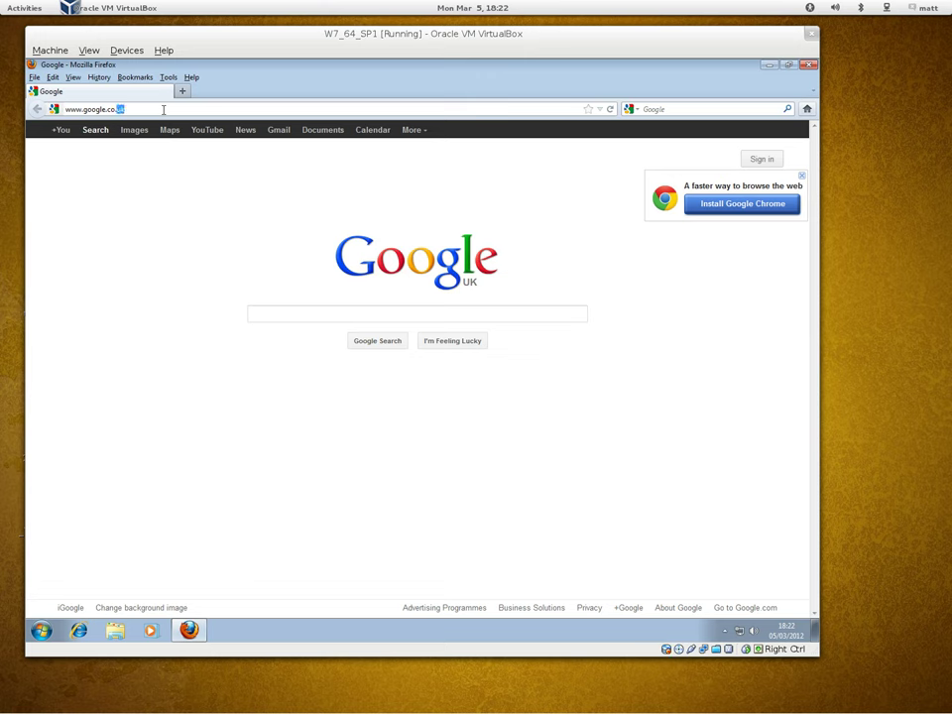
key(shift+Left)
key(shift+Left)
key(shift+Left)
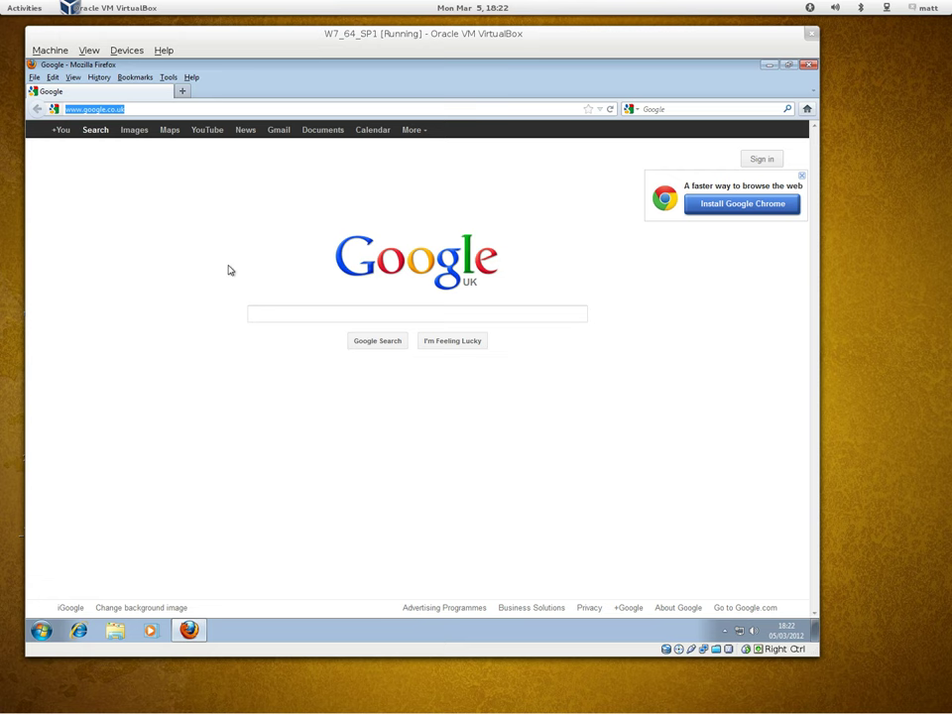
click(282, 309)
text(4)
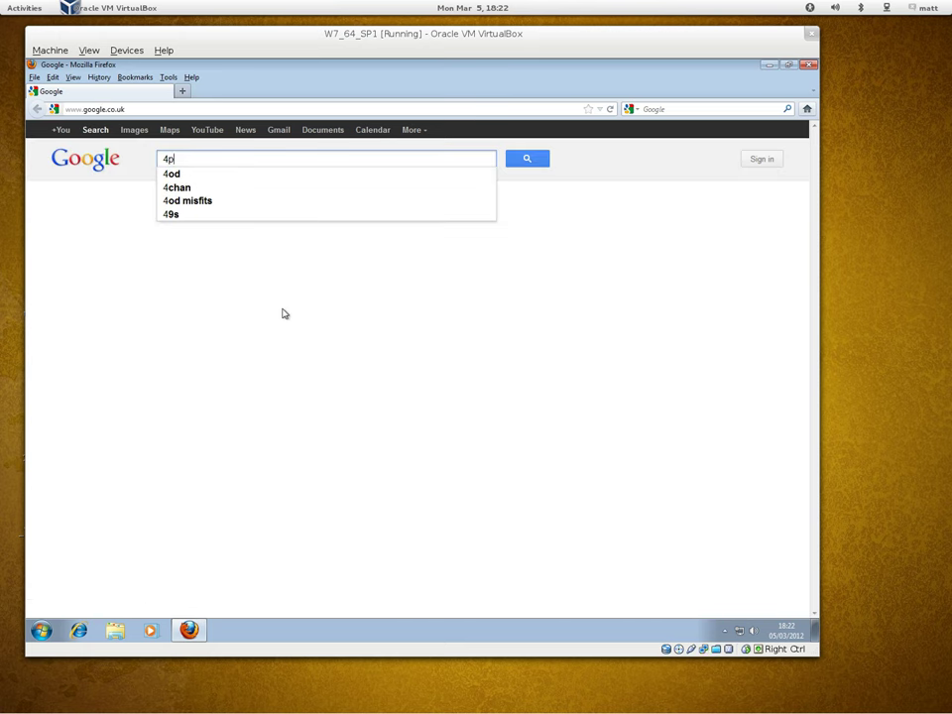
text(p)
key(BackSpace)
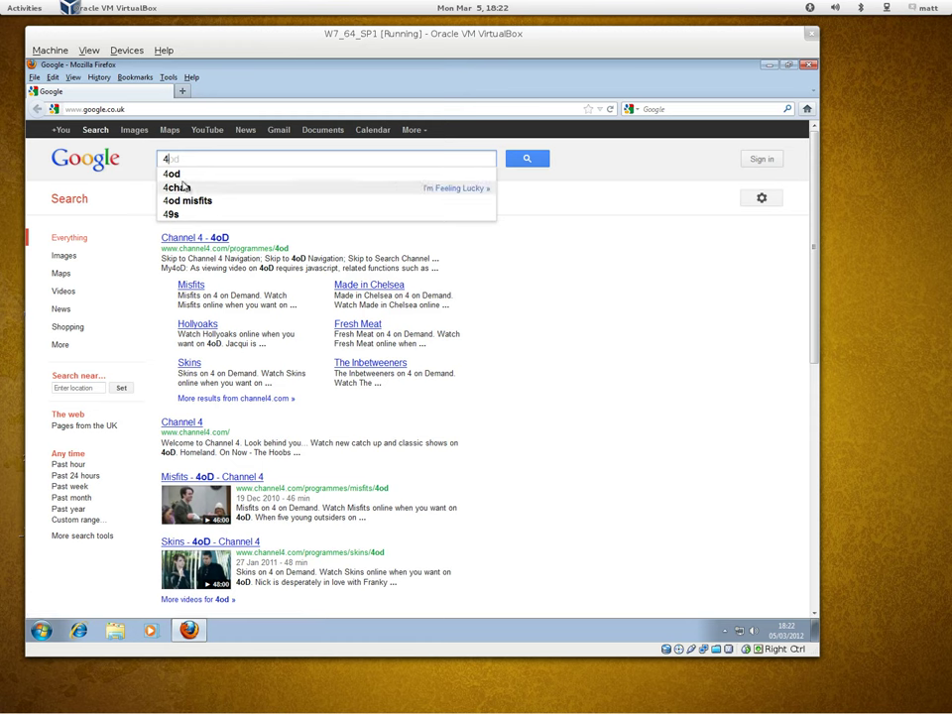
click(182, 179)
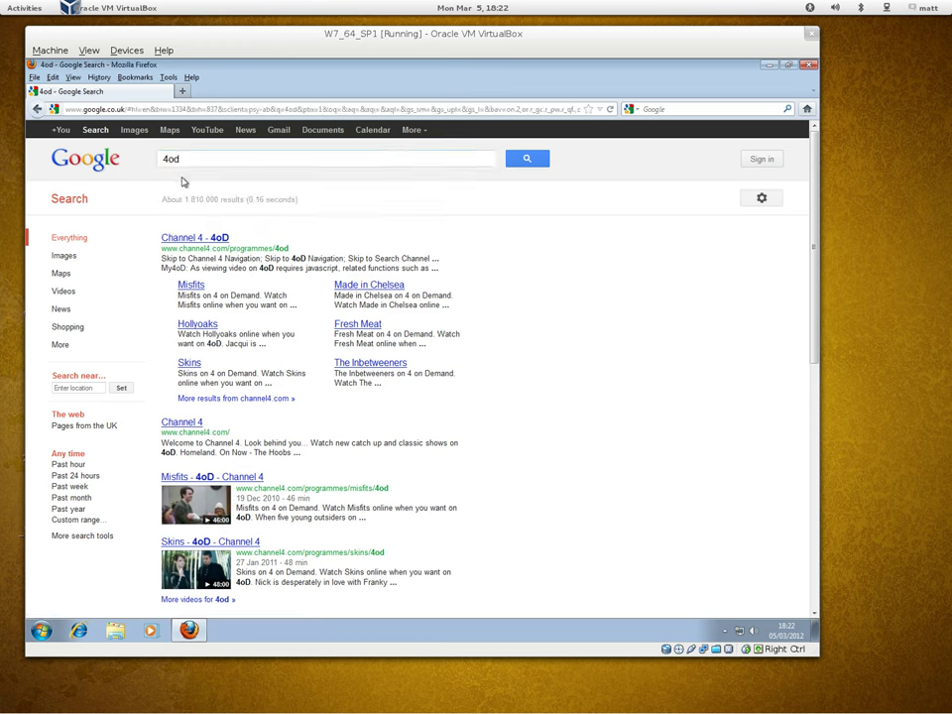
click(189, 238)
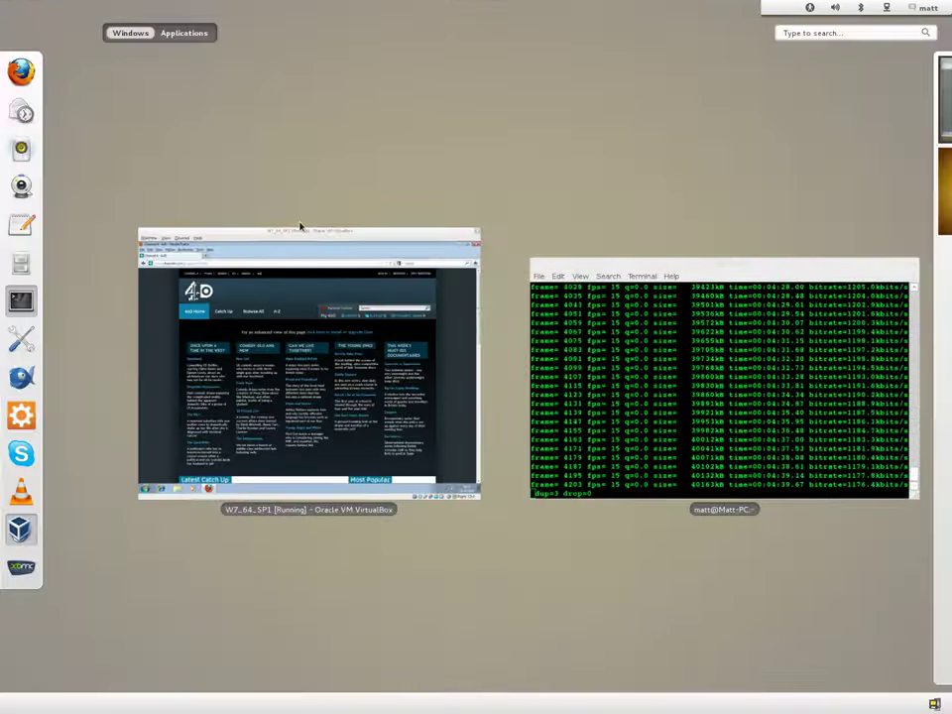
- Reopen Firefox's connection settings and confirm the proxy is still localhost:8118 for all protocols
click(299, 223)
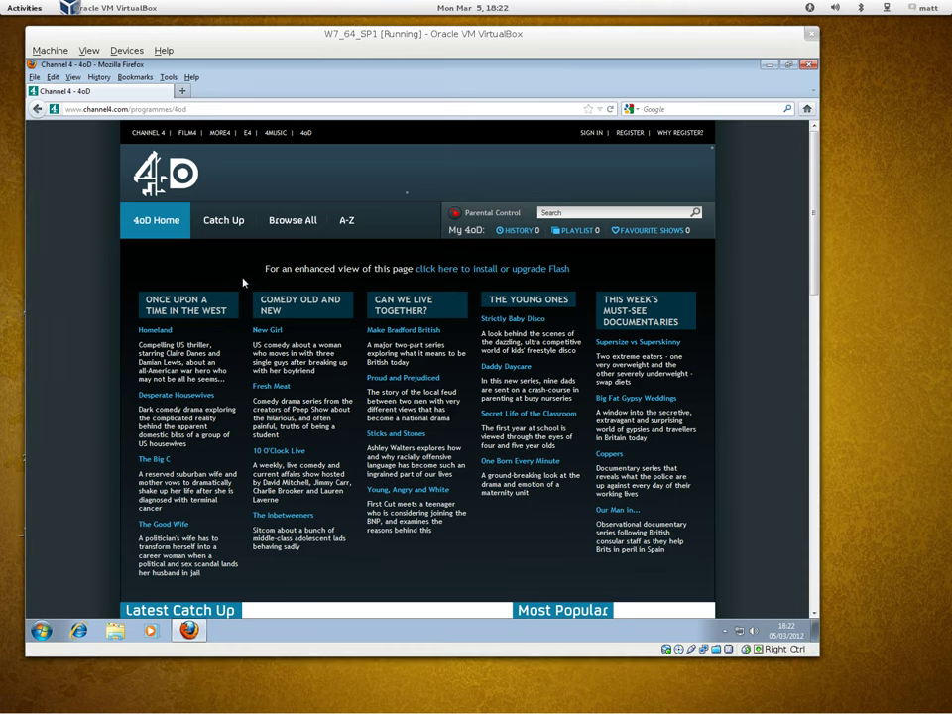
click(168, 78)
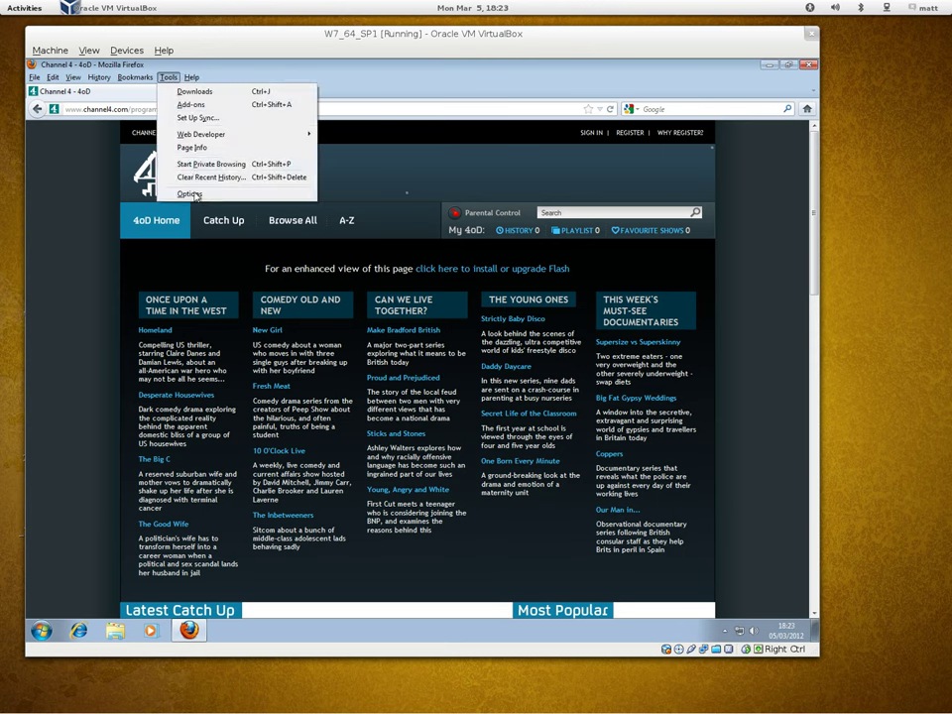
click(193, 192)
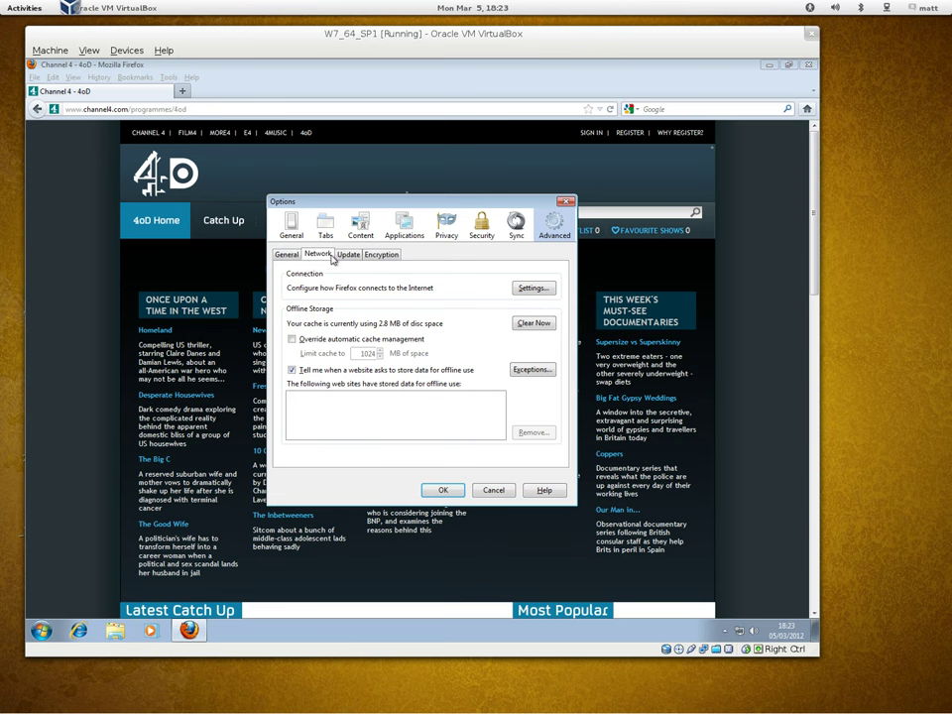
click(534, 288)
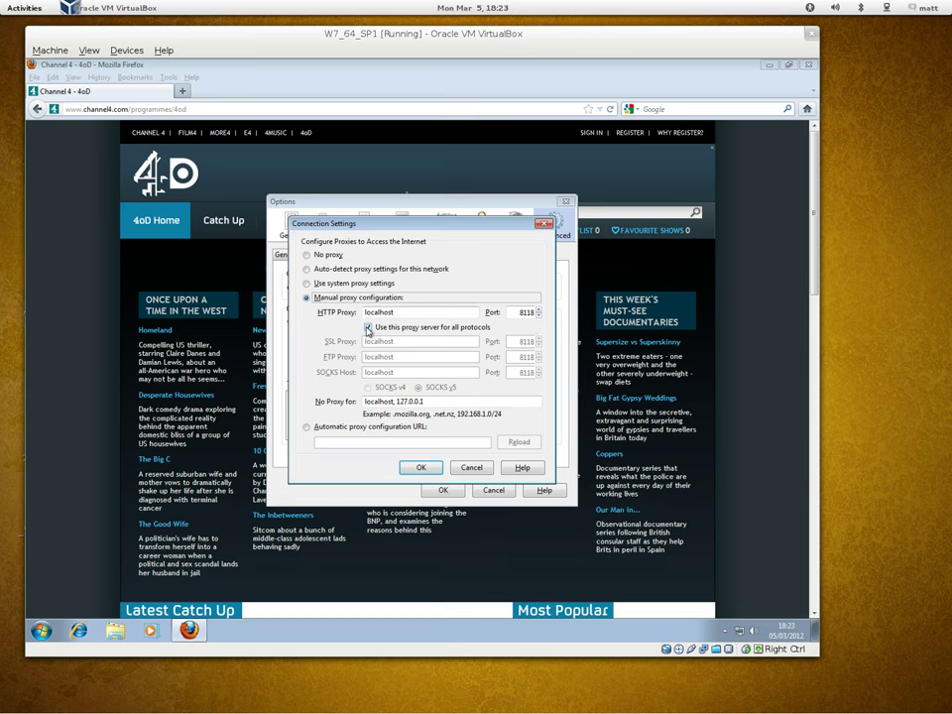
click(421, 467)
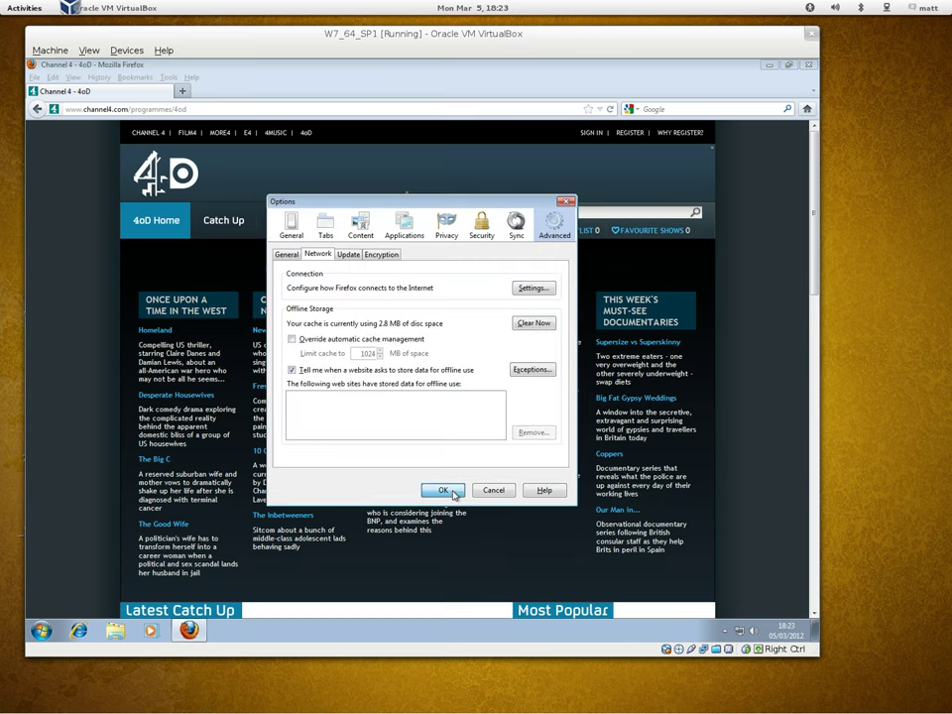
- Close Firefox Options and bring the host's terminal window to the front via Activities
click(443, 490)
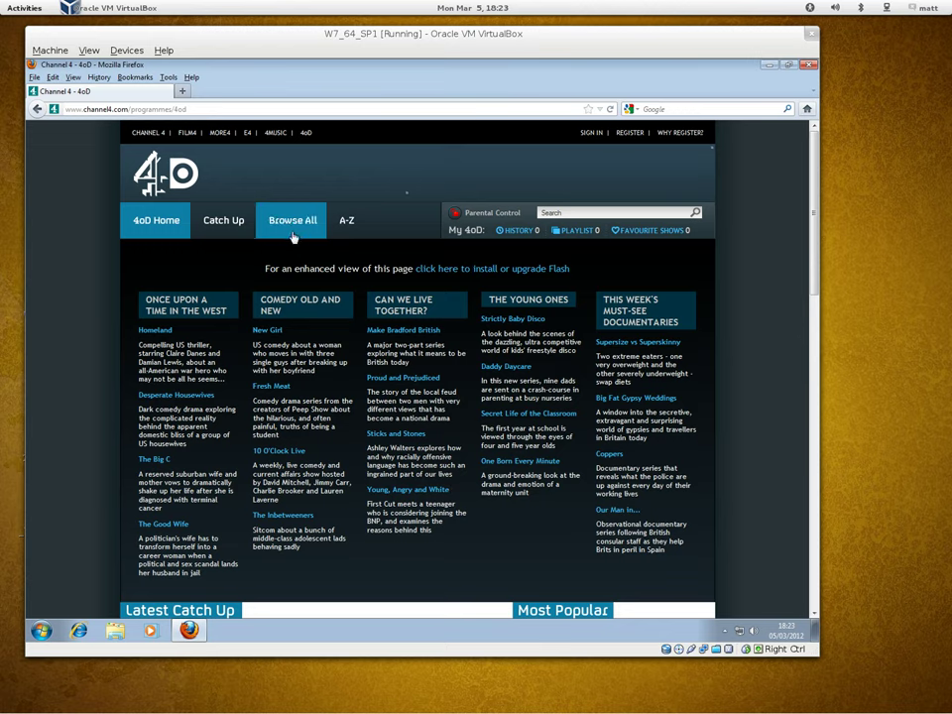
click(23, 8)
click(580, 423)
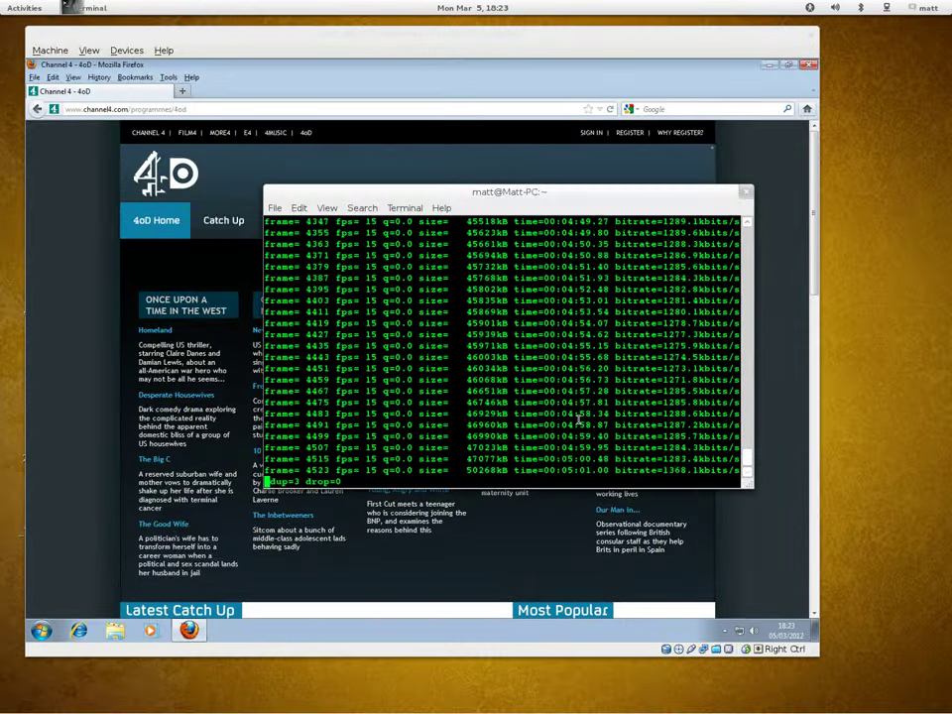